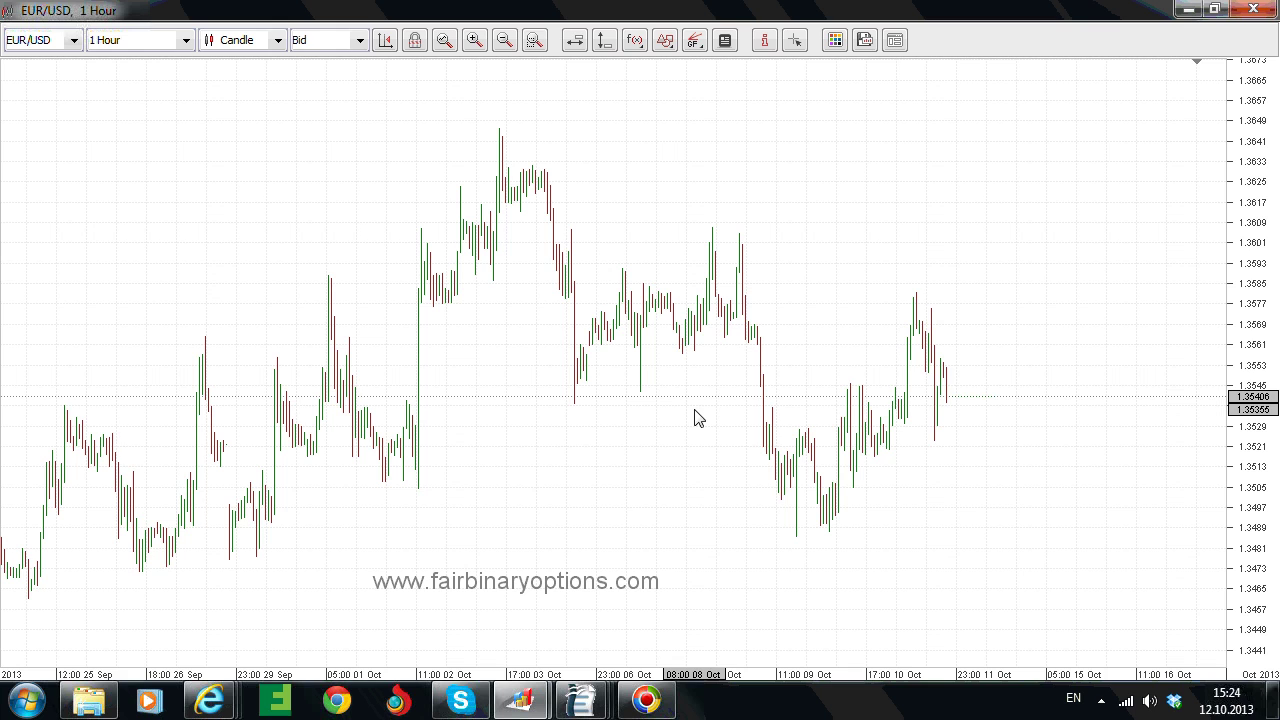
Draw horizontal lines at the 1.36460 swing high and the 1.34848 low
left_click(575, 45)
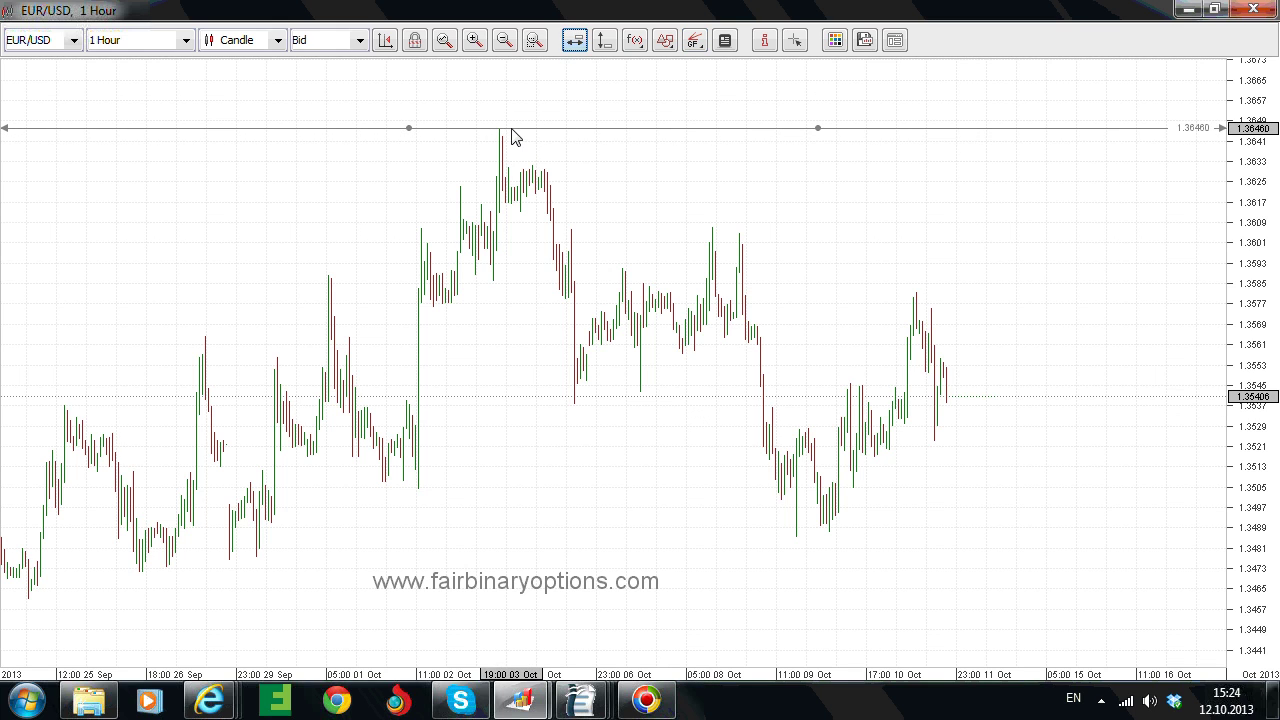
left_click(510, 135)
left_click(665, 42)
left_click(720, 340)
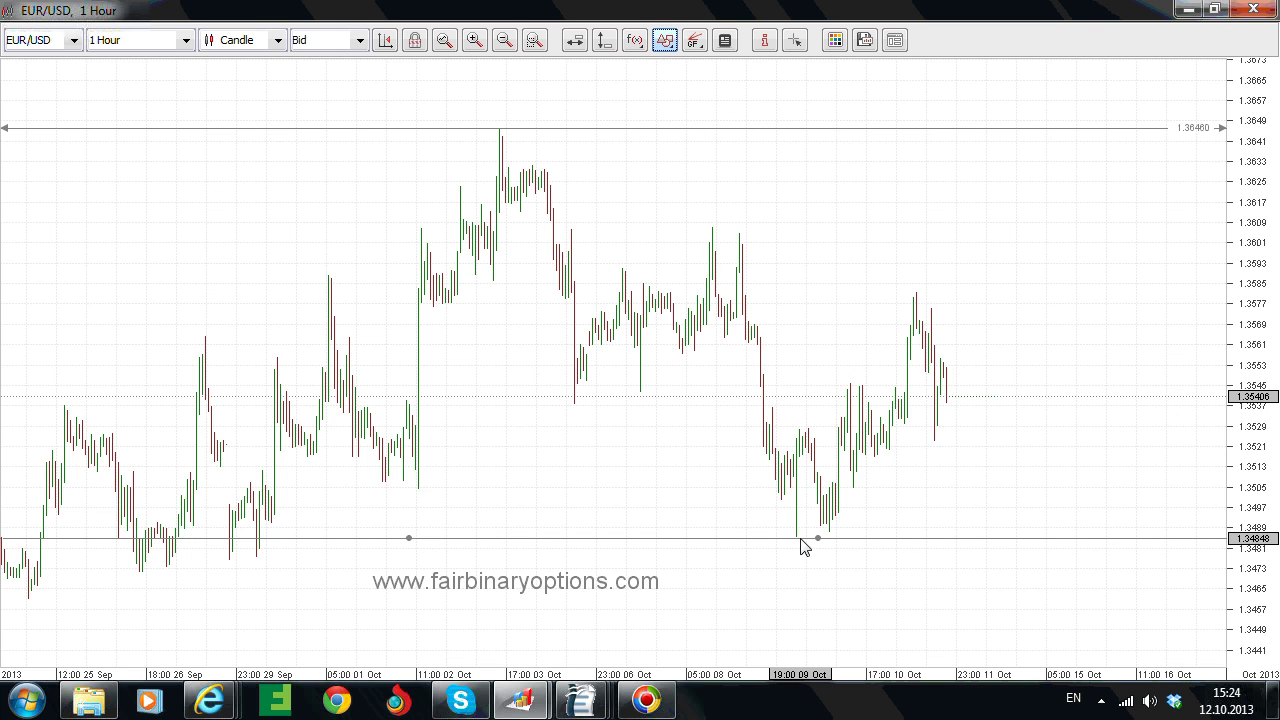
left_click(805, 545)
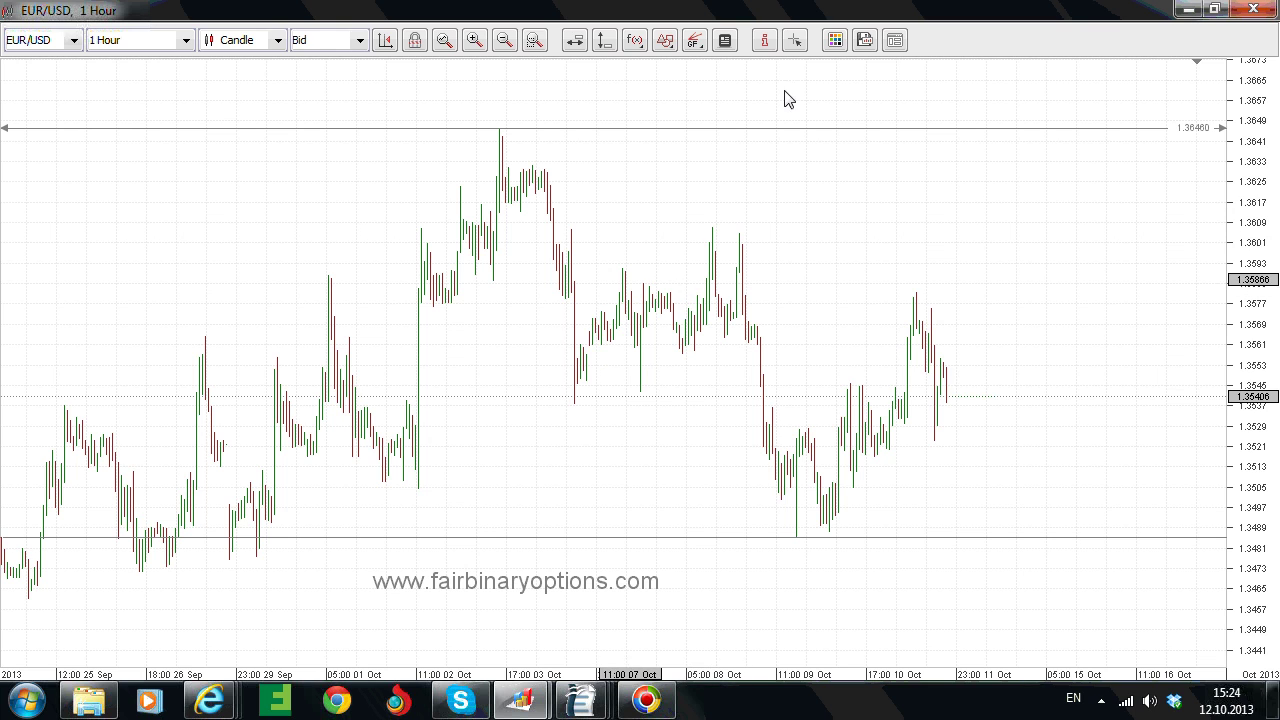
Draw a Fibonacci retracement from the October 3 high at 1.36460 down to the 1.35379 low
left_click(692, 41)
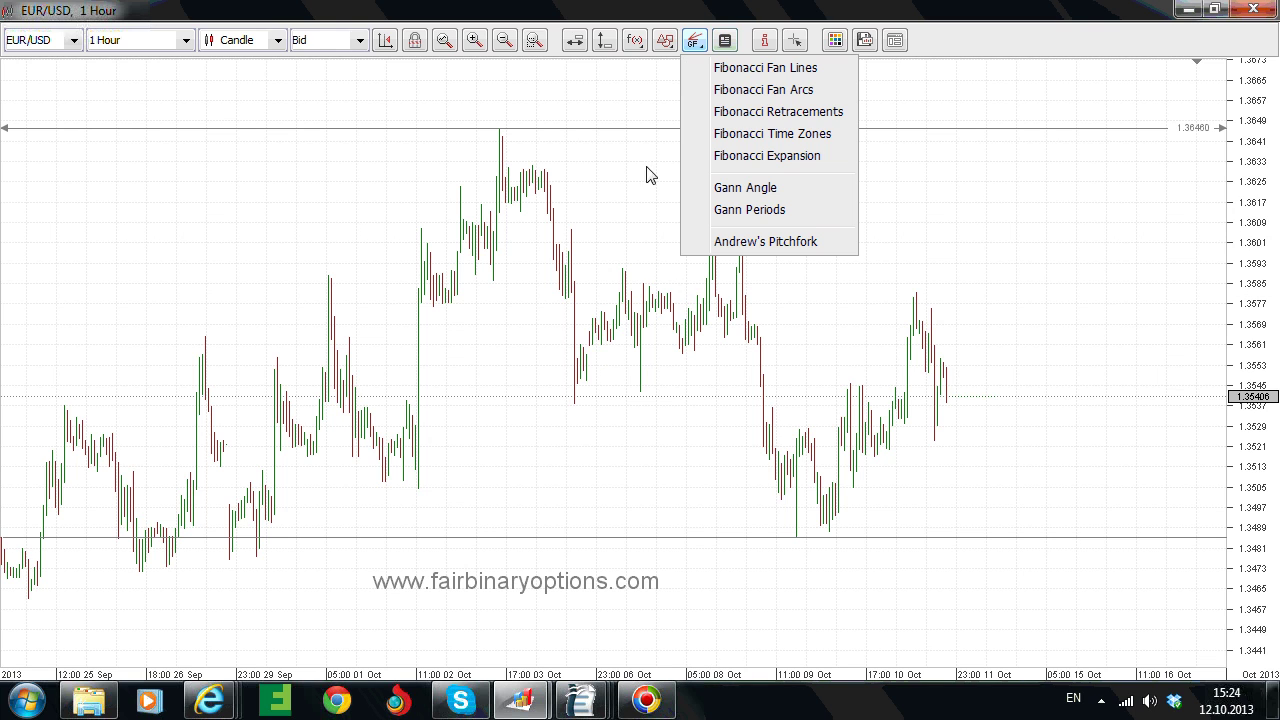
left_click(825, 111)
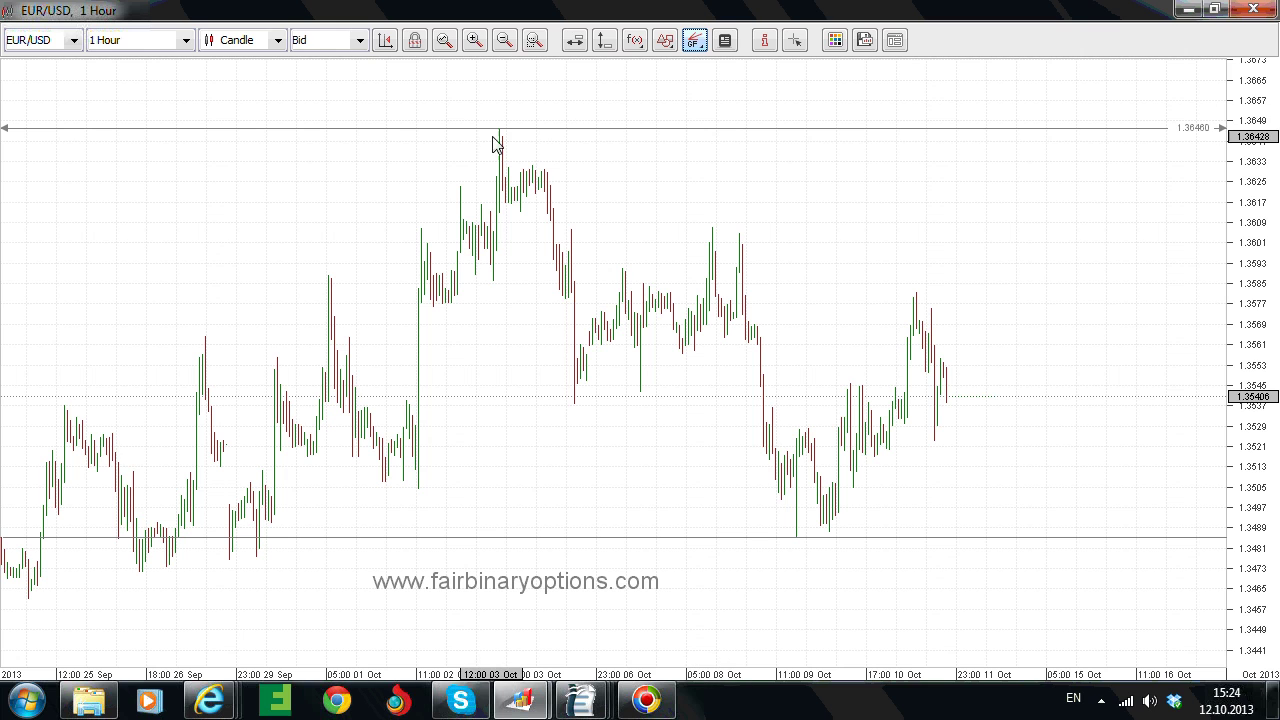
left_click_drag(499, 129, 574, 403)
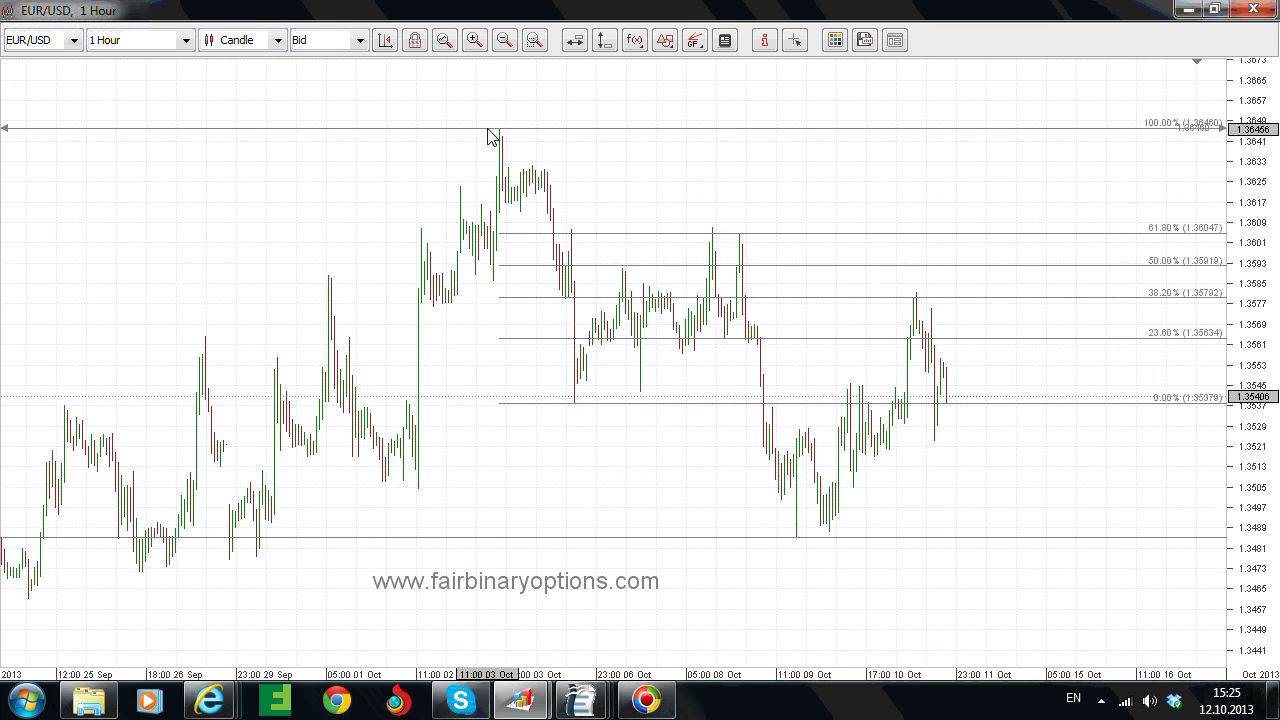
Drag the retracement's 0% anchor down to the October 9 low at 1.34856
left_click(574, 403)
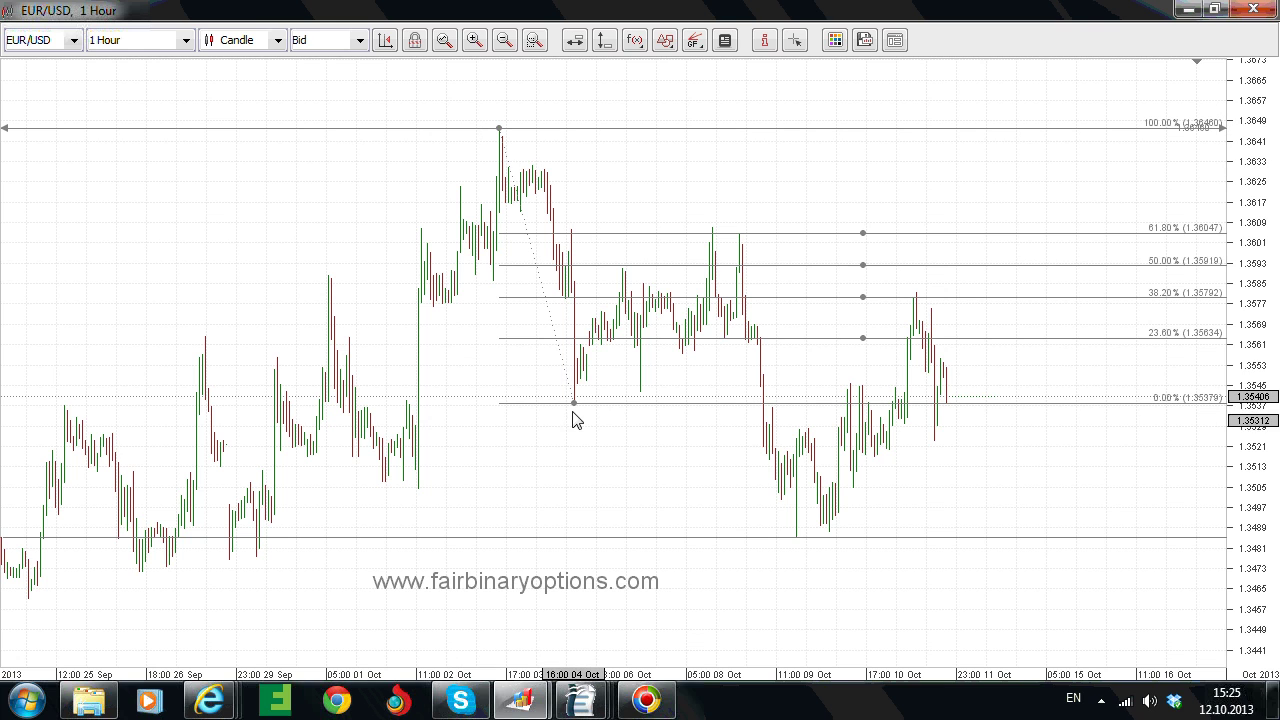
left_click_drag(573, 403, 641, 396)
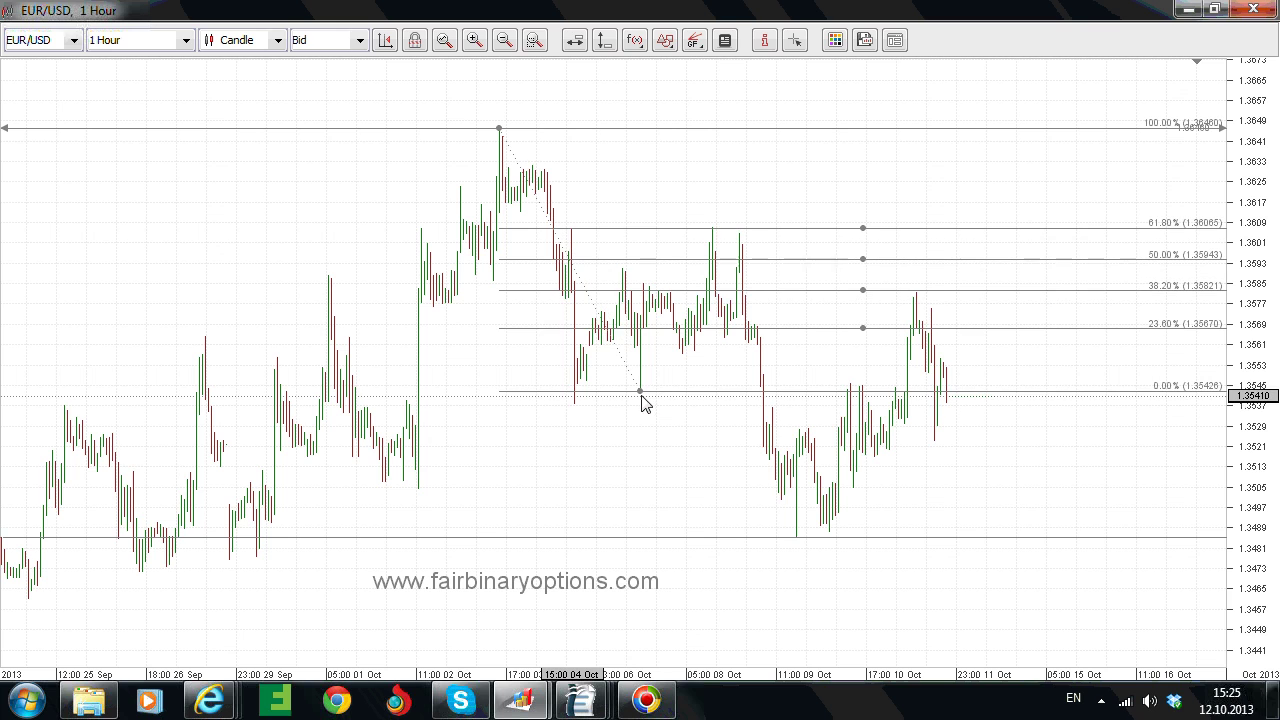
left_click(646, 416)
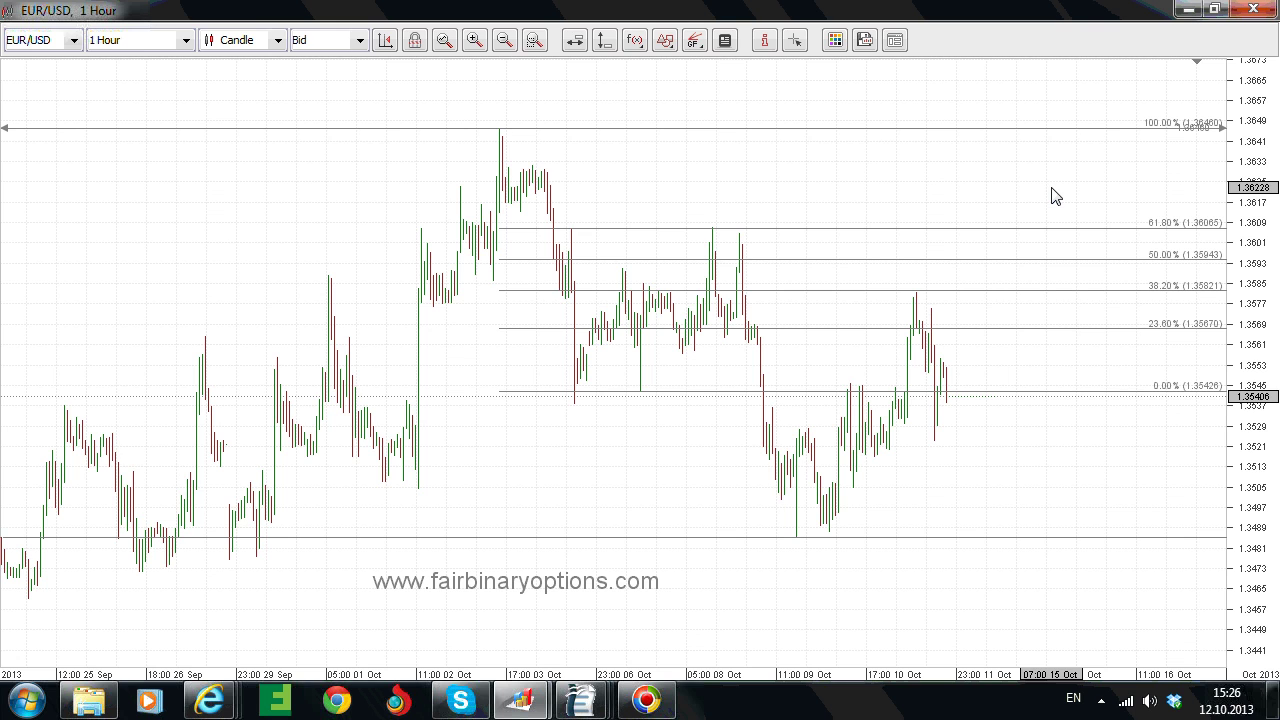
double_click(636, 390)
left_click_drag(640, 391, 987, 393)
left_click_drag(870, 548, 800, 543)
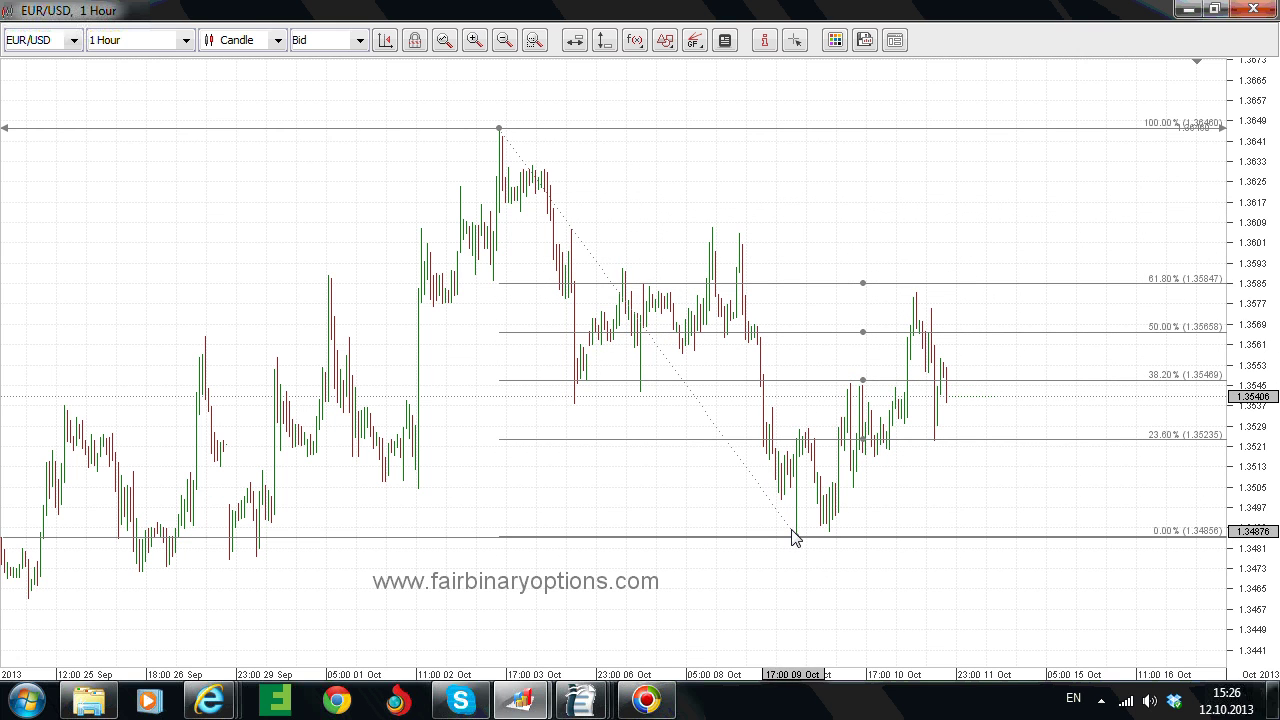
left_click(800, 548)
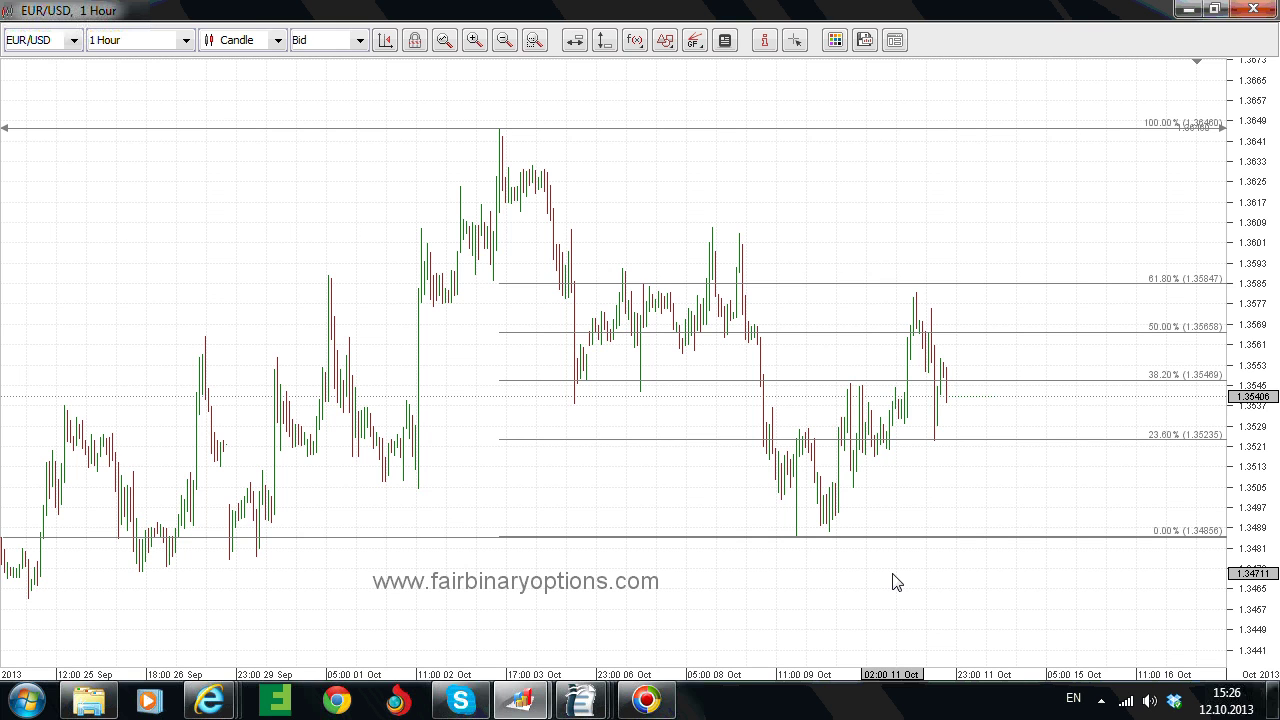
left_click(665, 42)
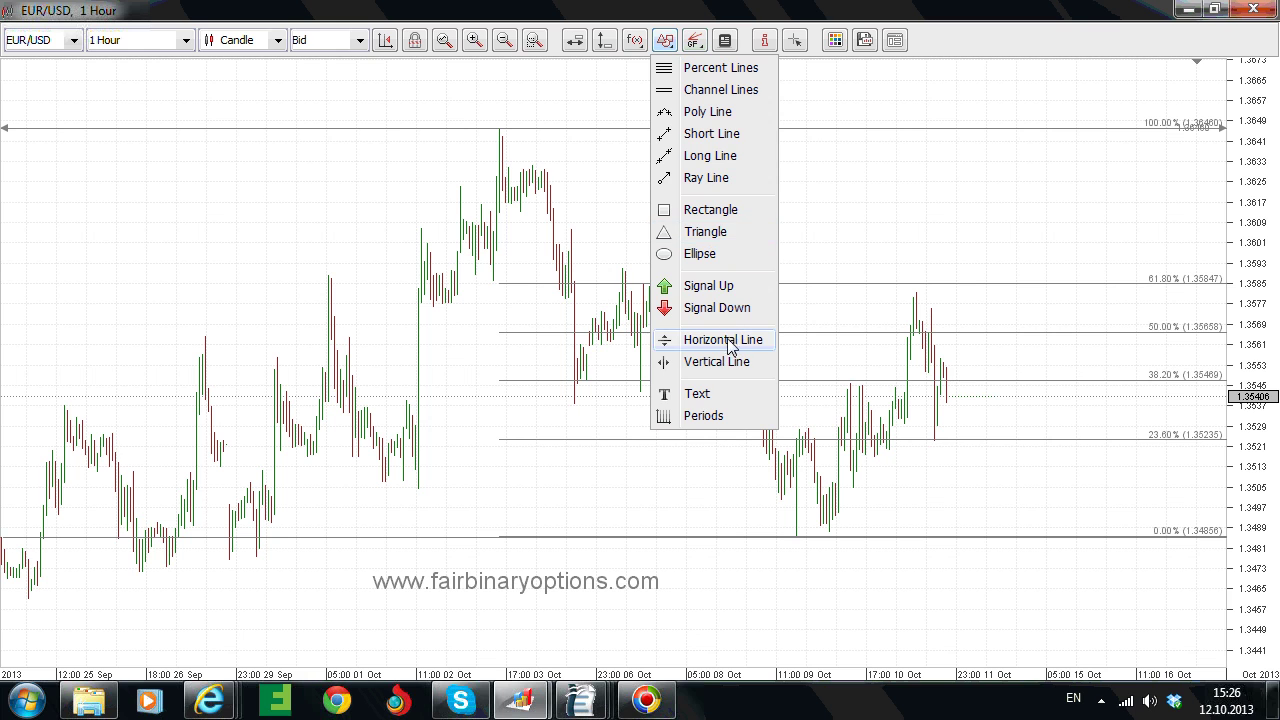
Add a magenta size-24 'A' text label below the October 4 low, then clone it
left_click(706, 394)
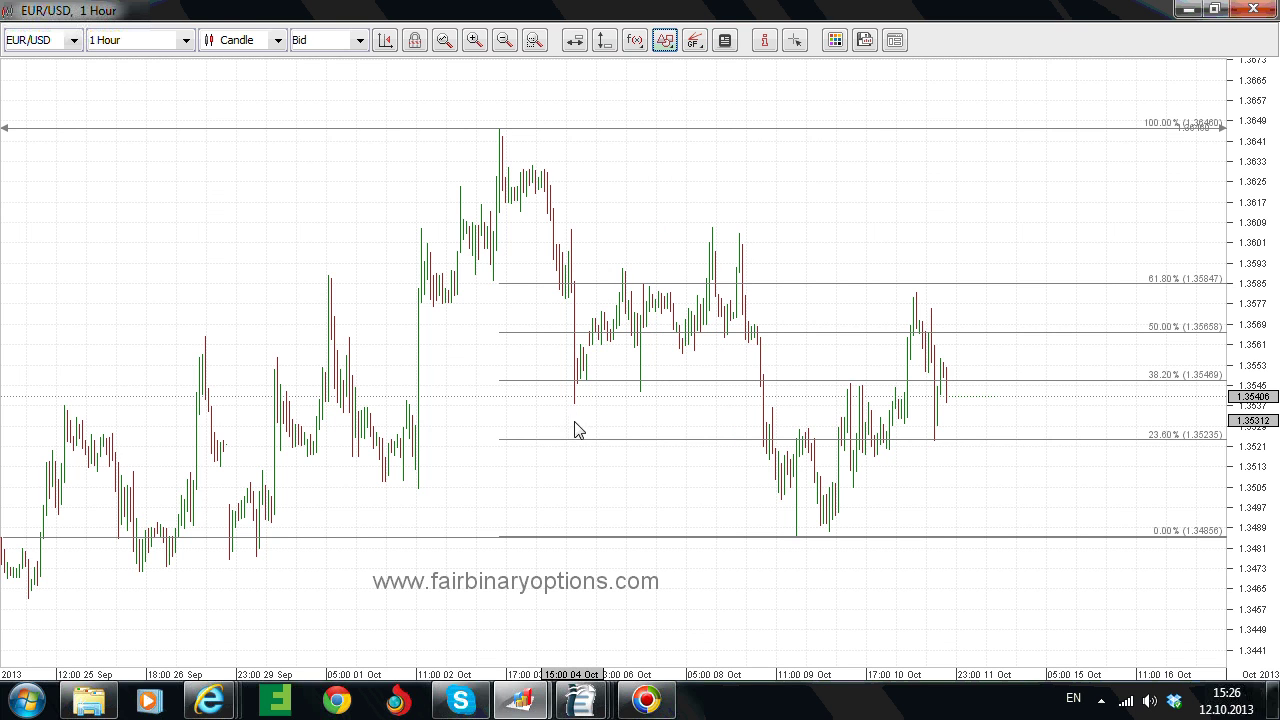
left_click(575, 430)
type("A")
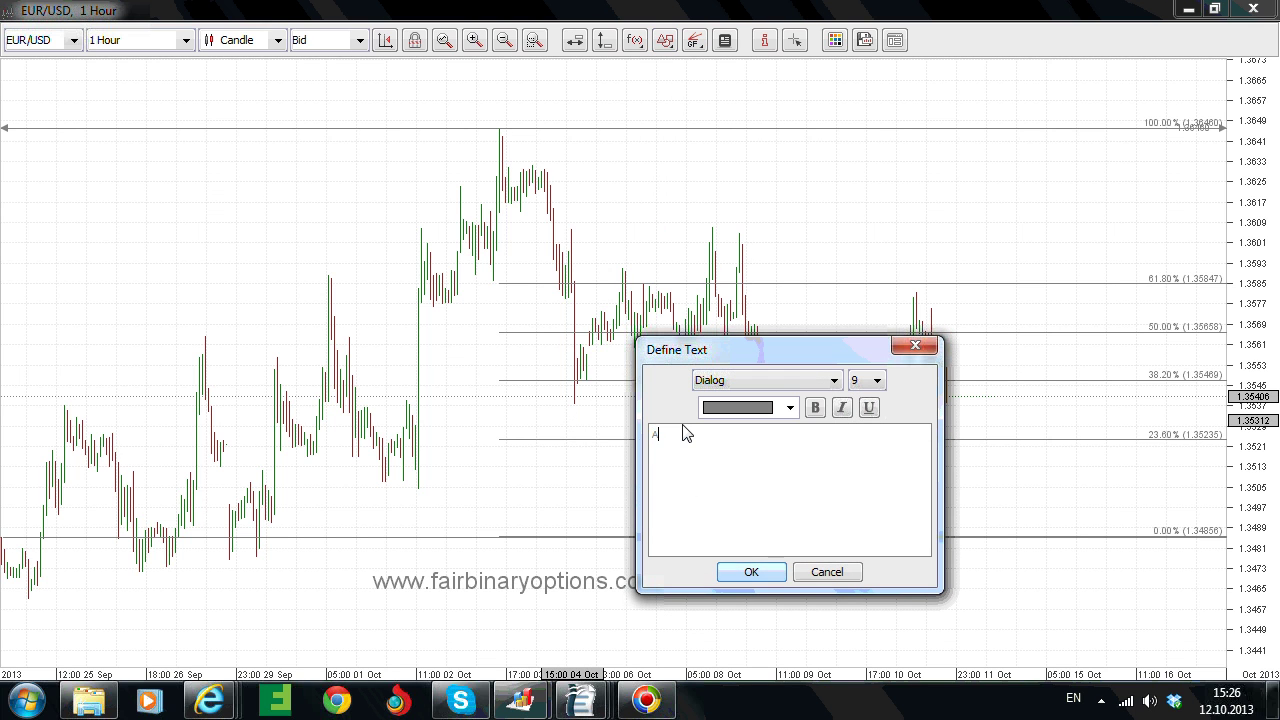
left_click(795, 412)
left_click(749, 152)
left_click(870, 381)
scroll(878, 470, "down", 2)
left_click(872, 508)
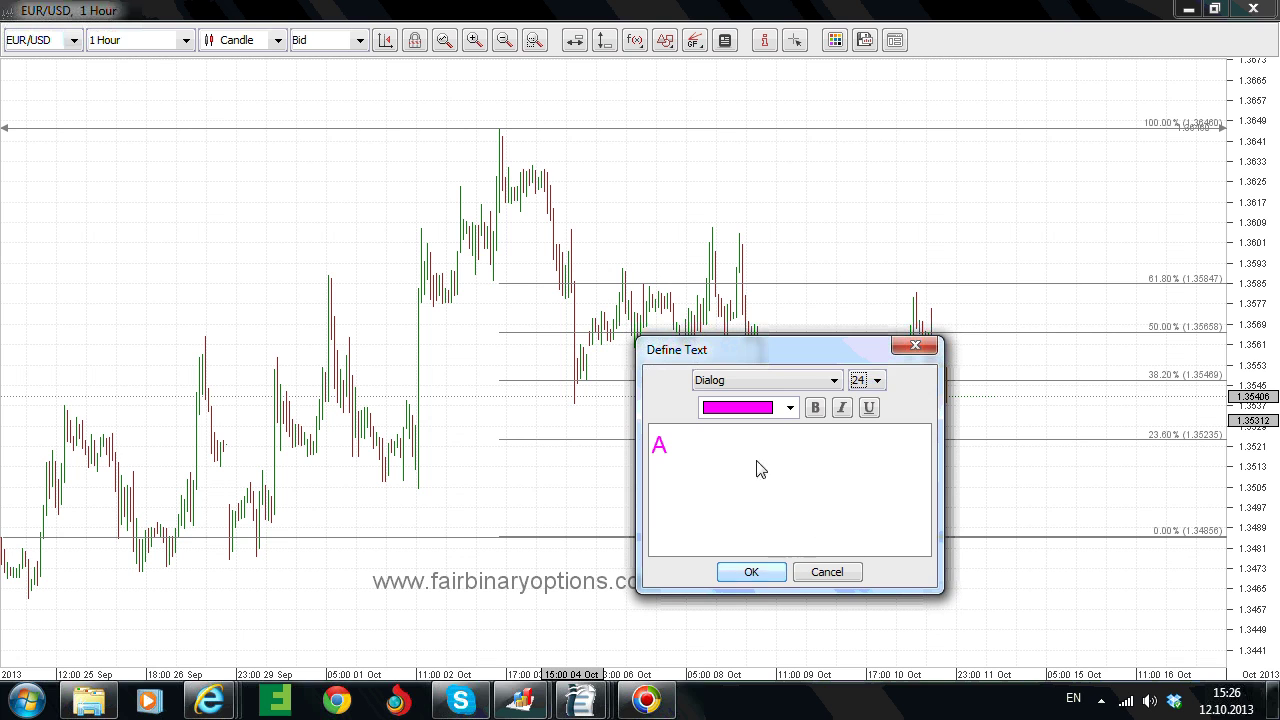
left_click(751, 571)
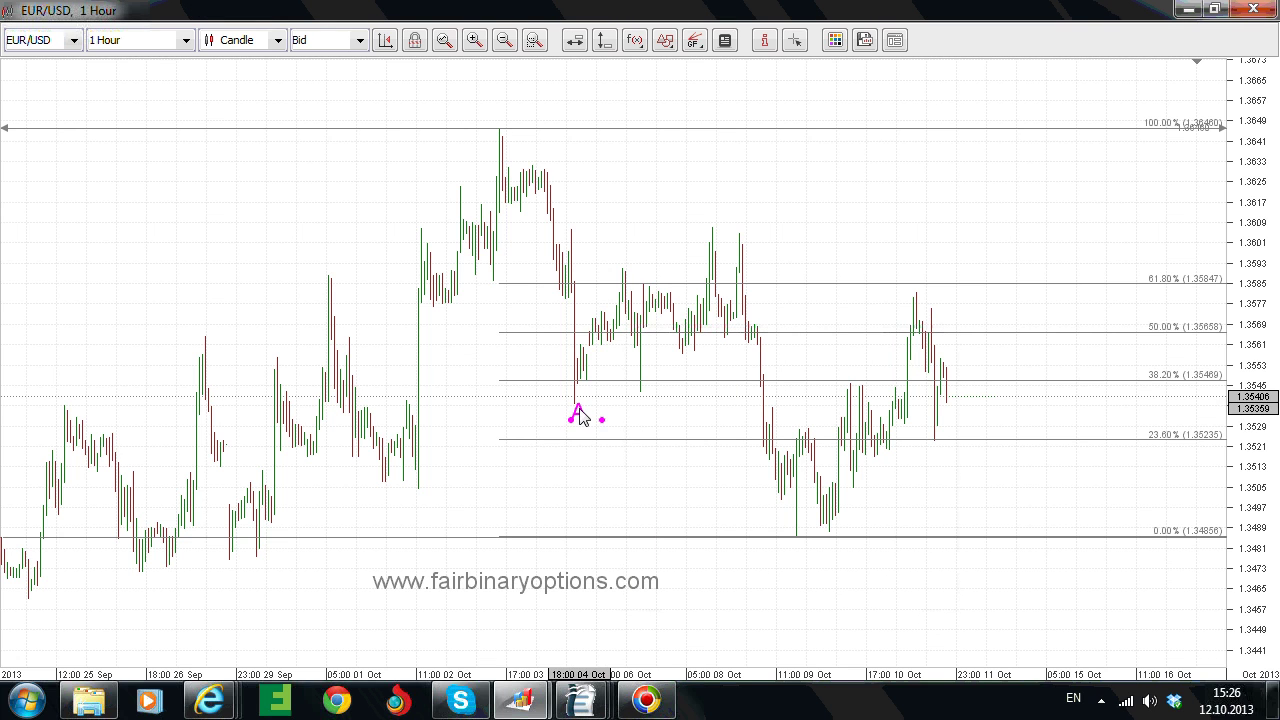
right_click(574, 414)
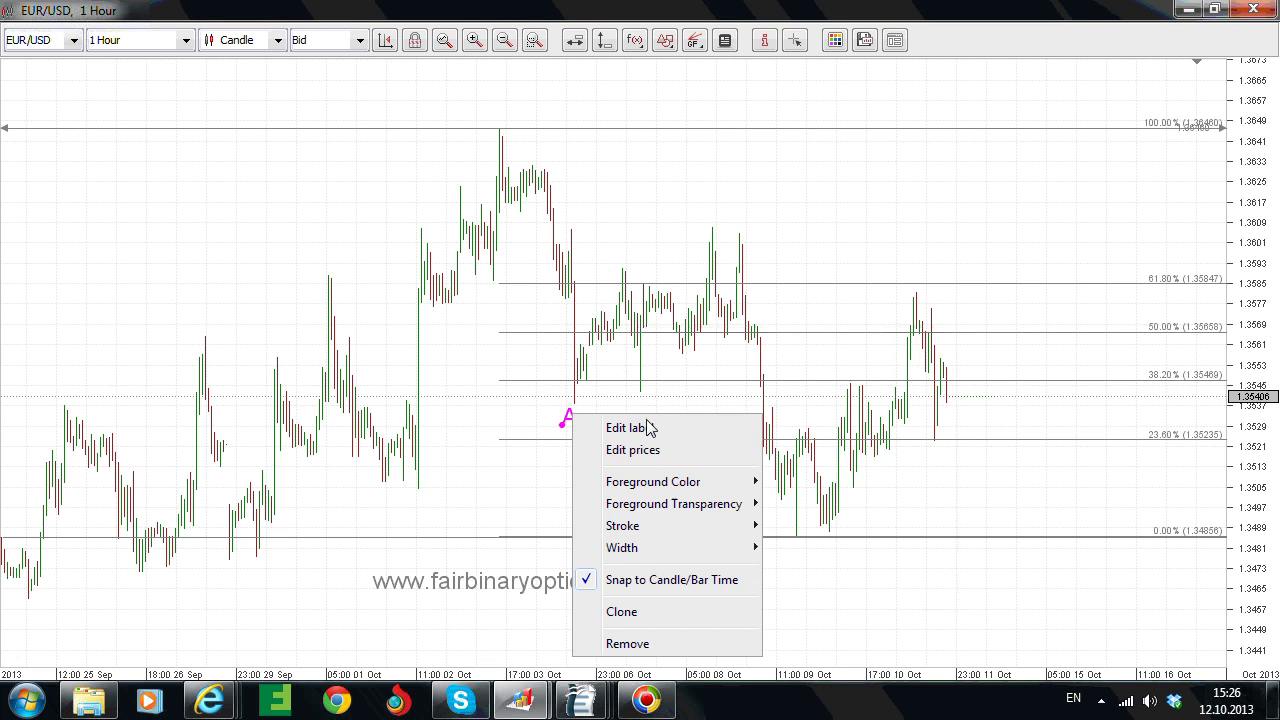
left_click(647, 611)
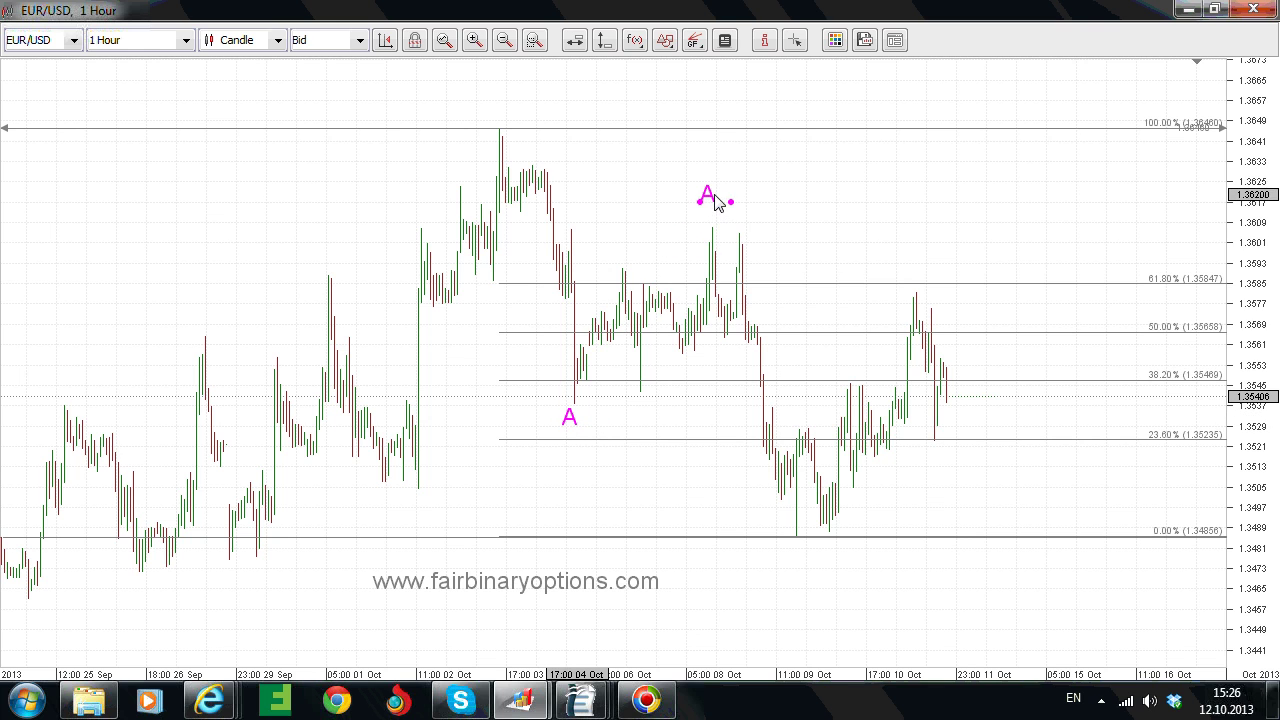
Change the cloned label above the October 8 peak to read B
right_click(732, 204)
left_click(746, 206)
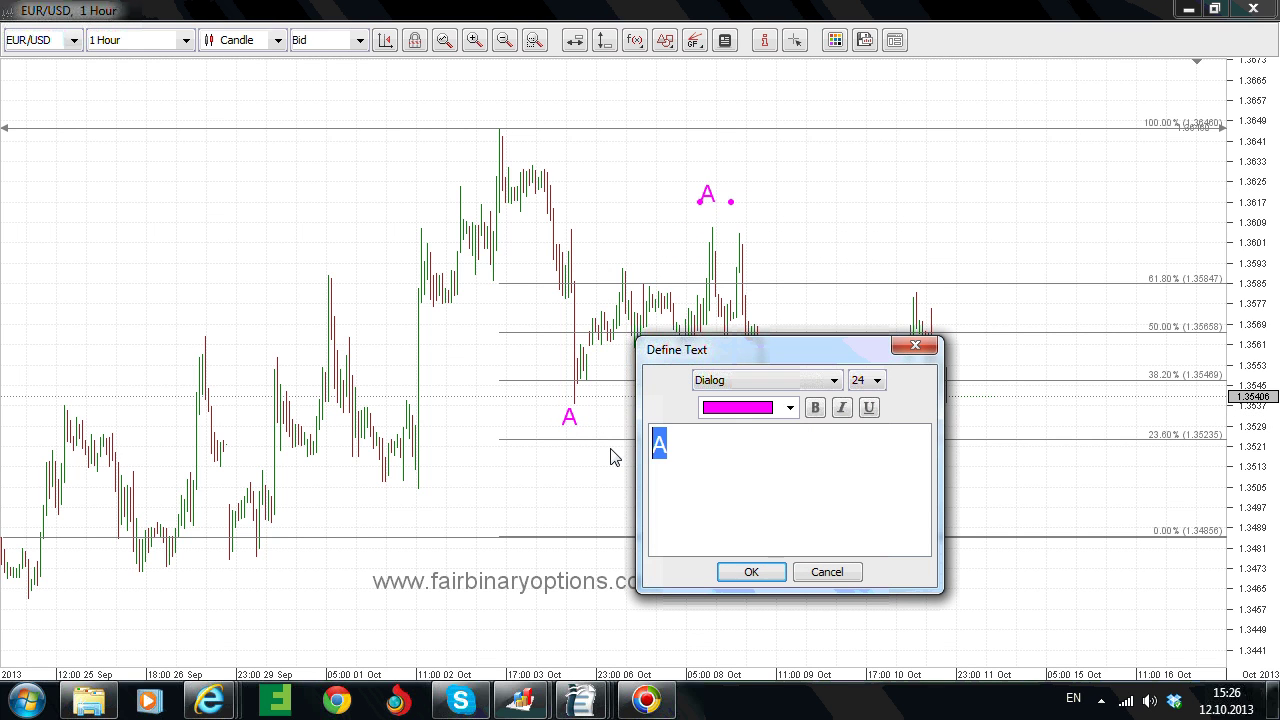
type("B")
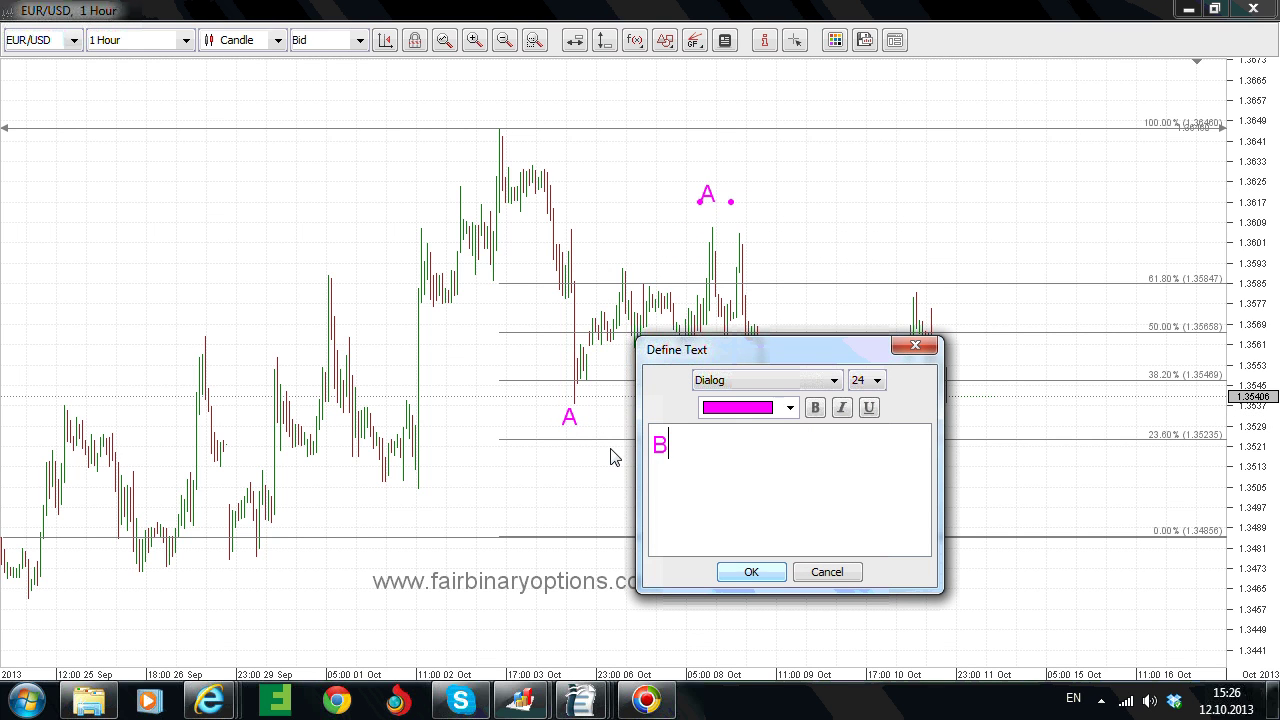
left_click(752, 572)
Clone the B label, move it below the October 9 low and change it to C
right_click(712, 192)
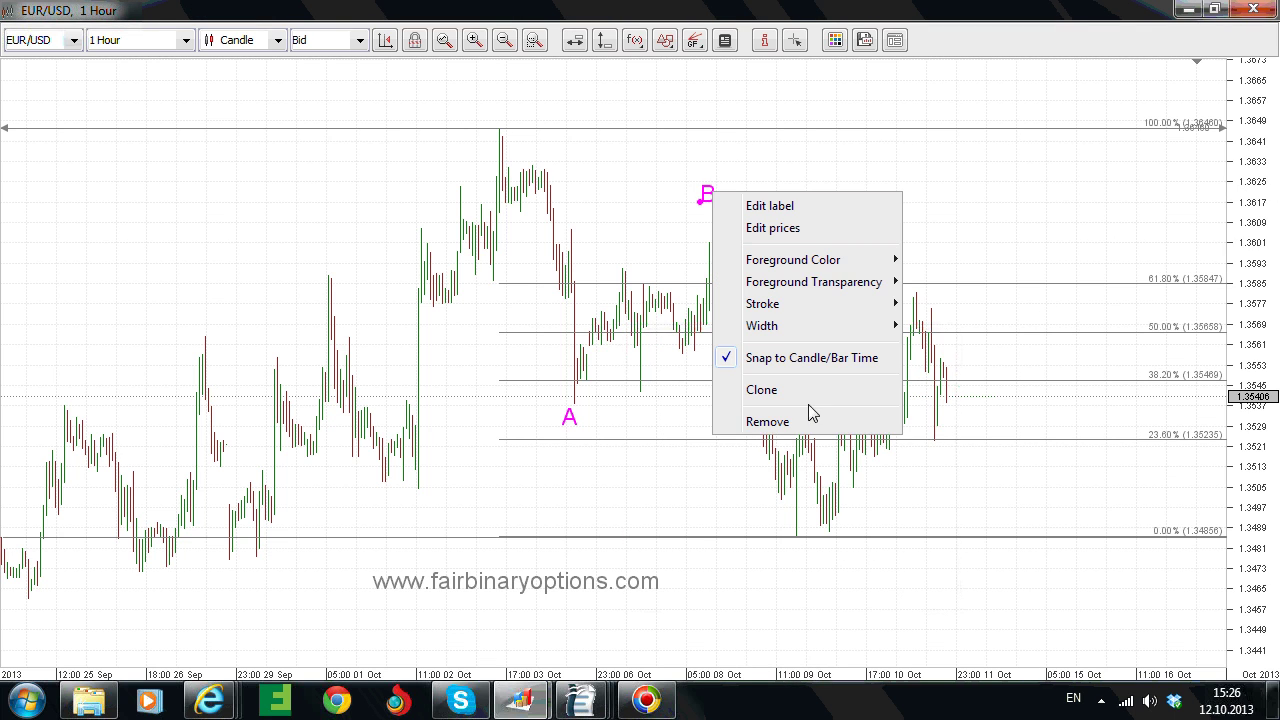
left_click(761, 389)
left_click_drag(828, 552, 816, 563)
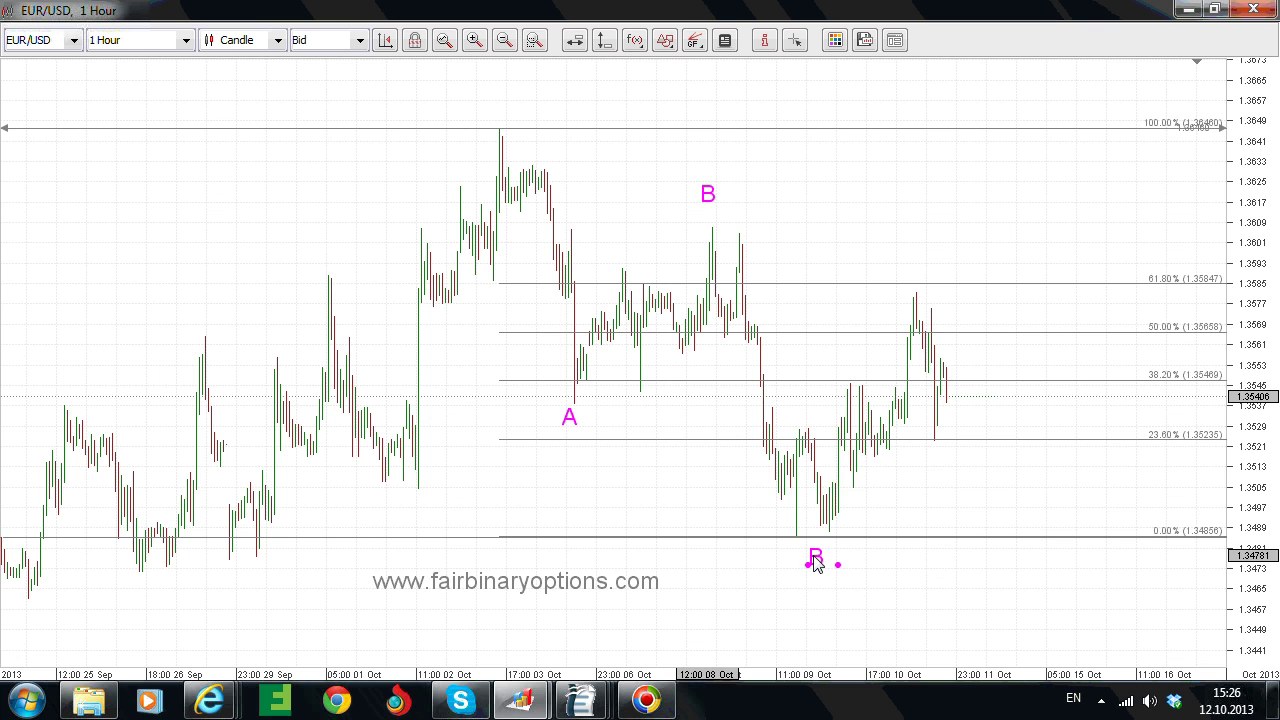
right_click(816, 563)
left_click(900, 492)
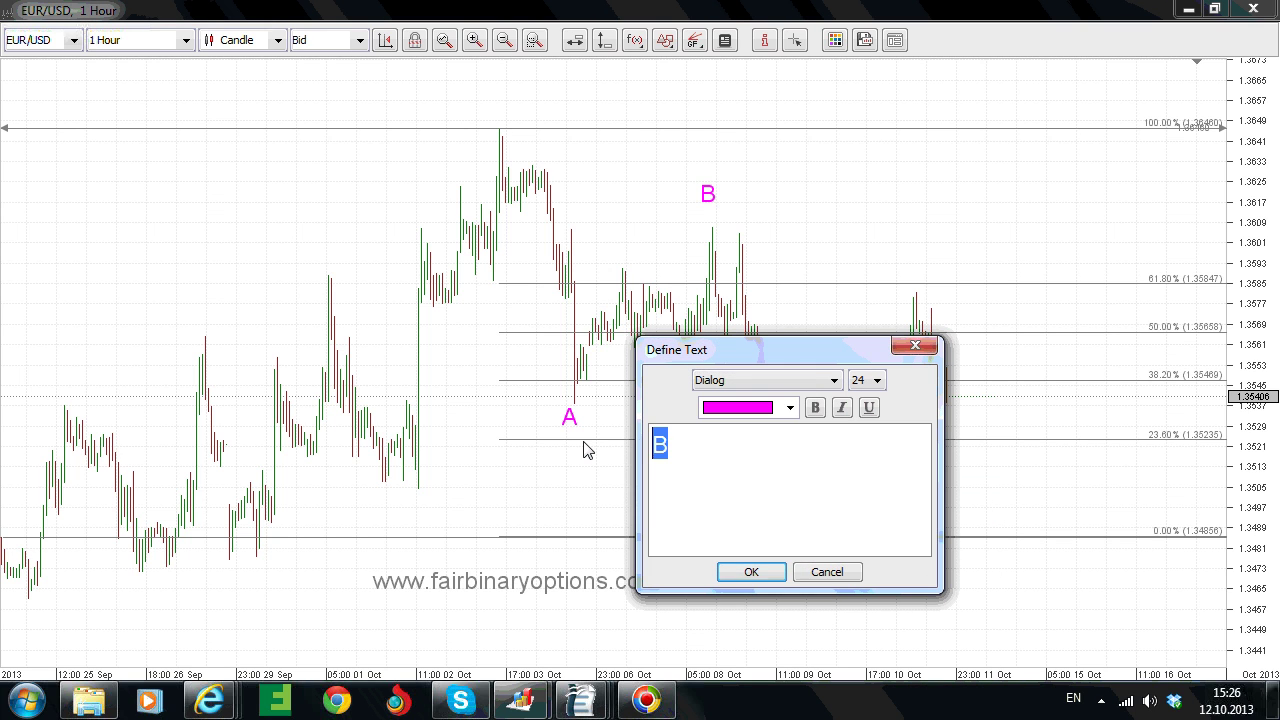
type("C")
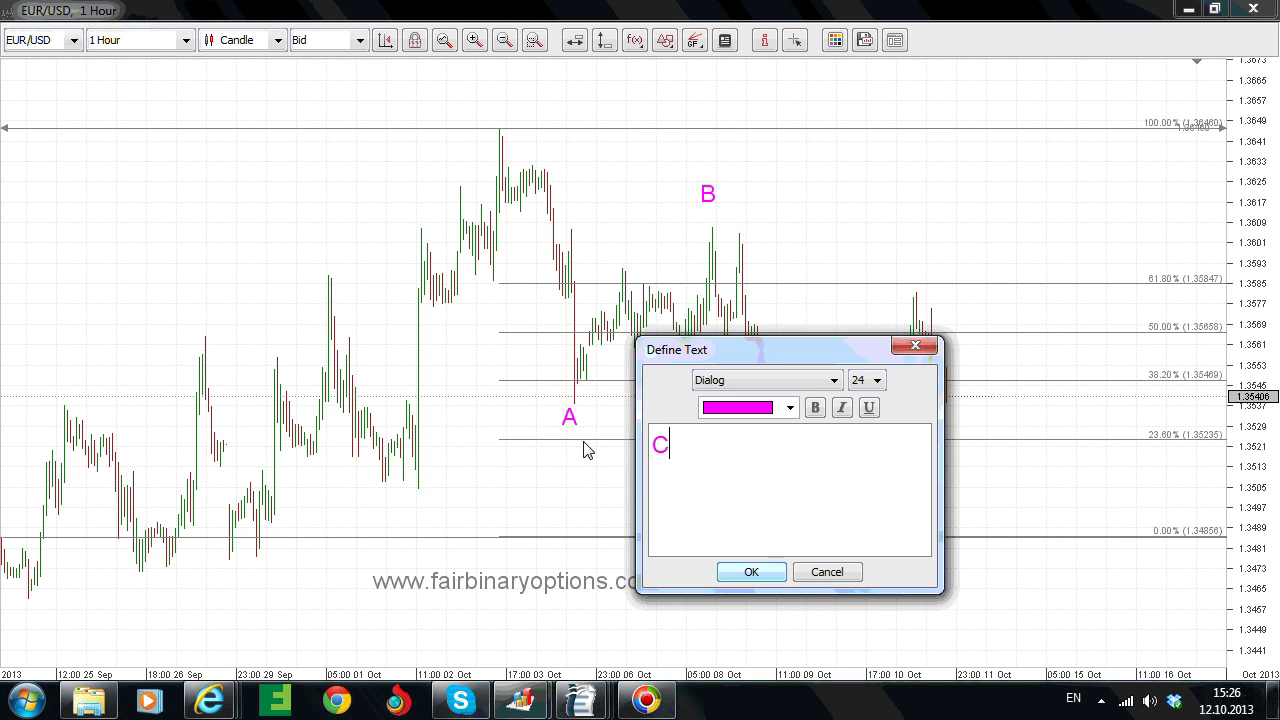
left_click(748, 576)
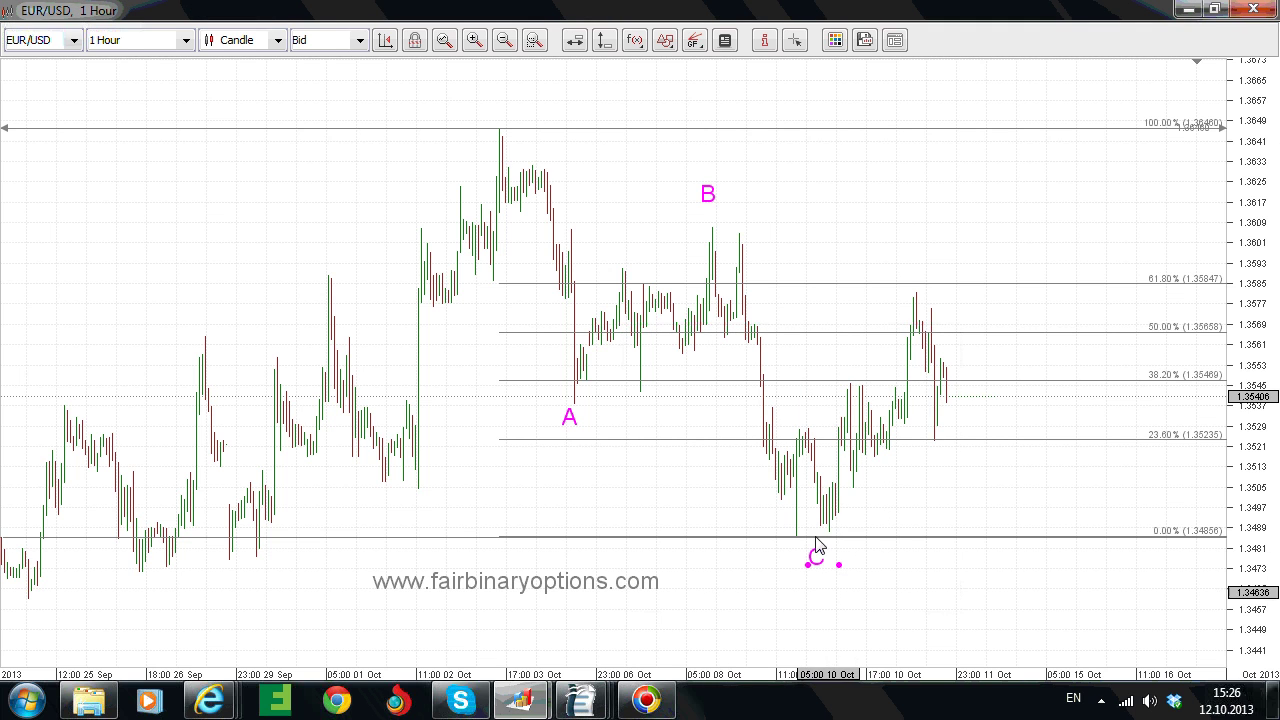
right_click(818, 558)
left_click(862, 492)
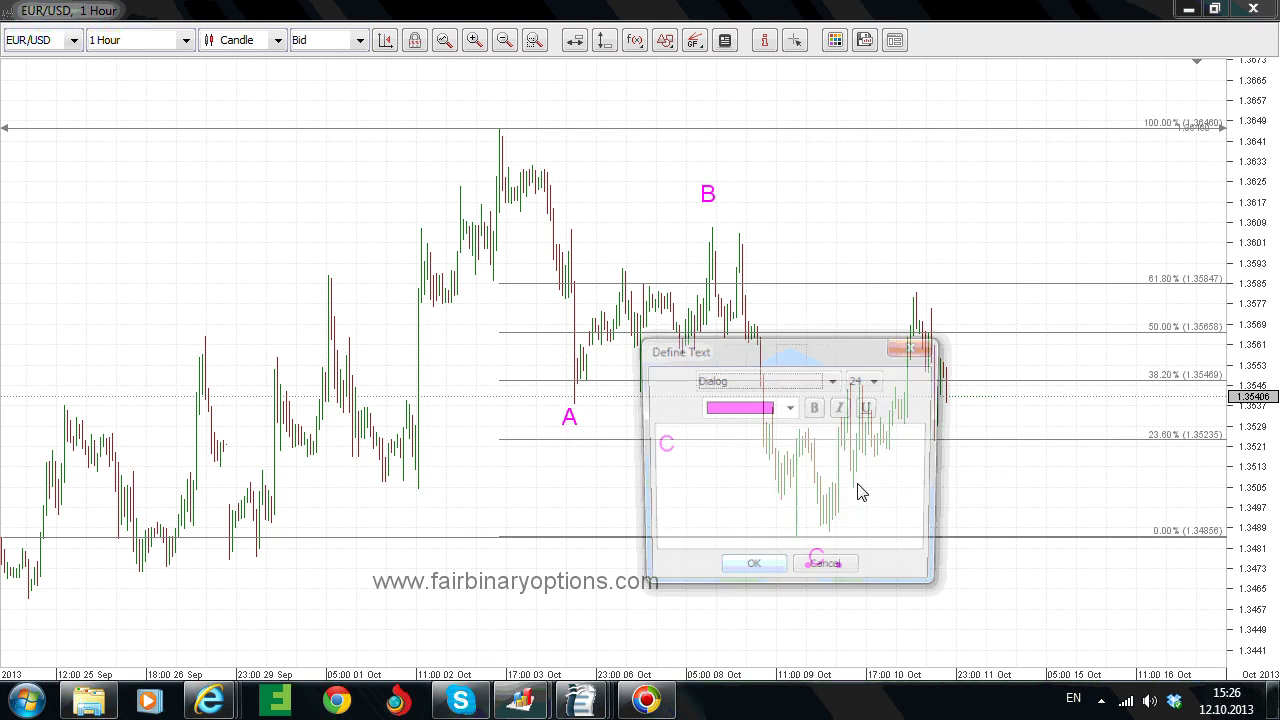
left_click(918, 350)
Clone C beneath itself and turn the copy into a blue, underlined A
right_click(824, 562)
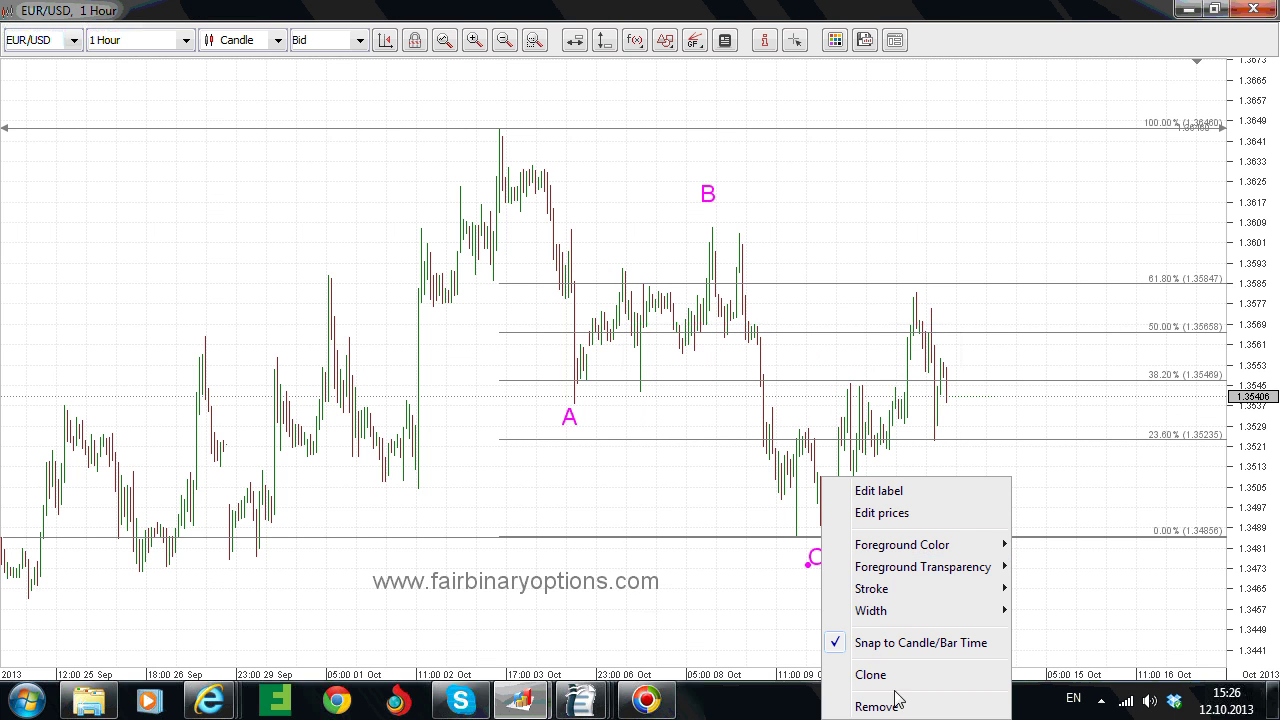
left_click(870, 674)
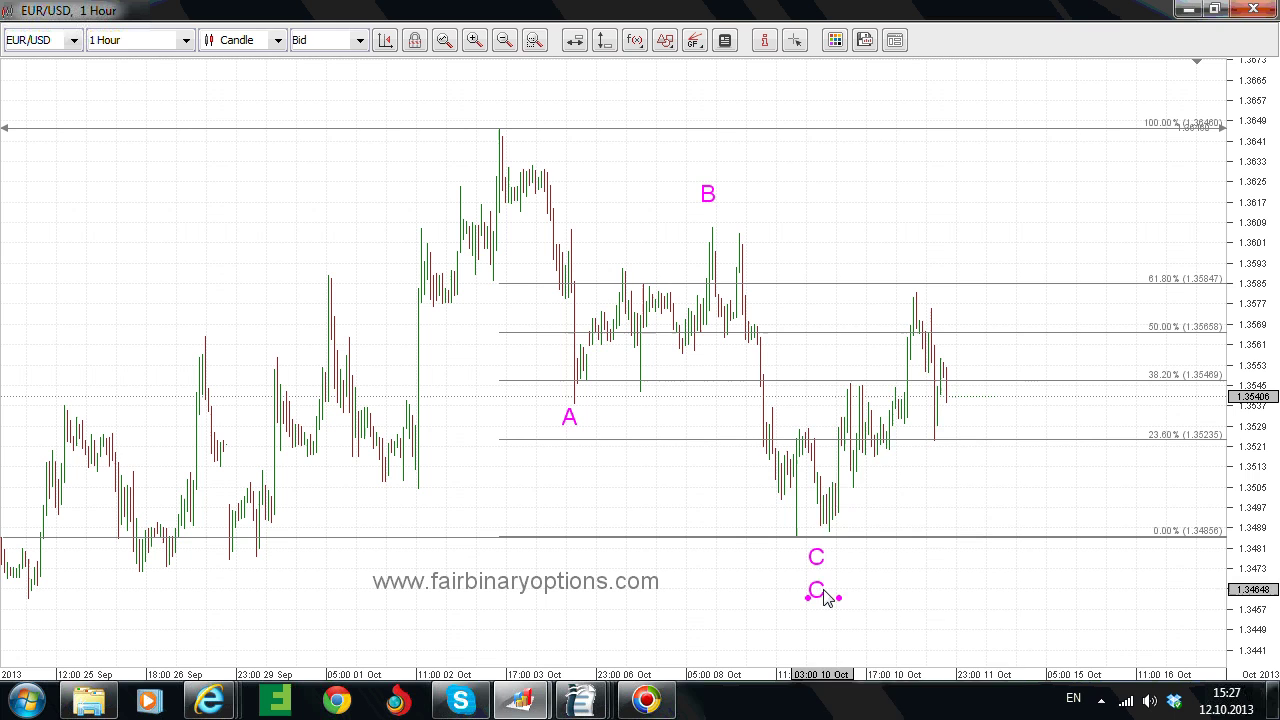
right_click(824, 597)
left_click(914, 492)
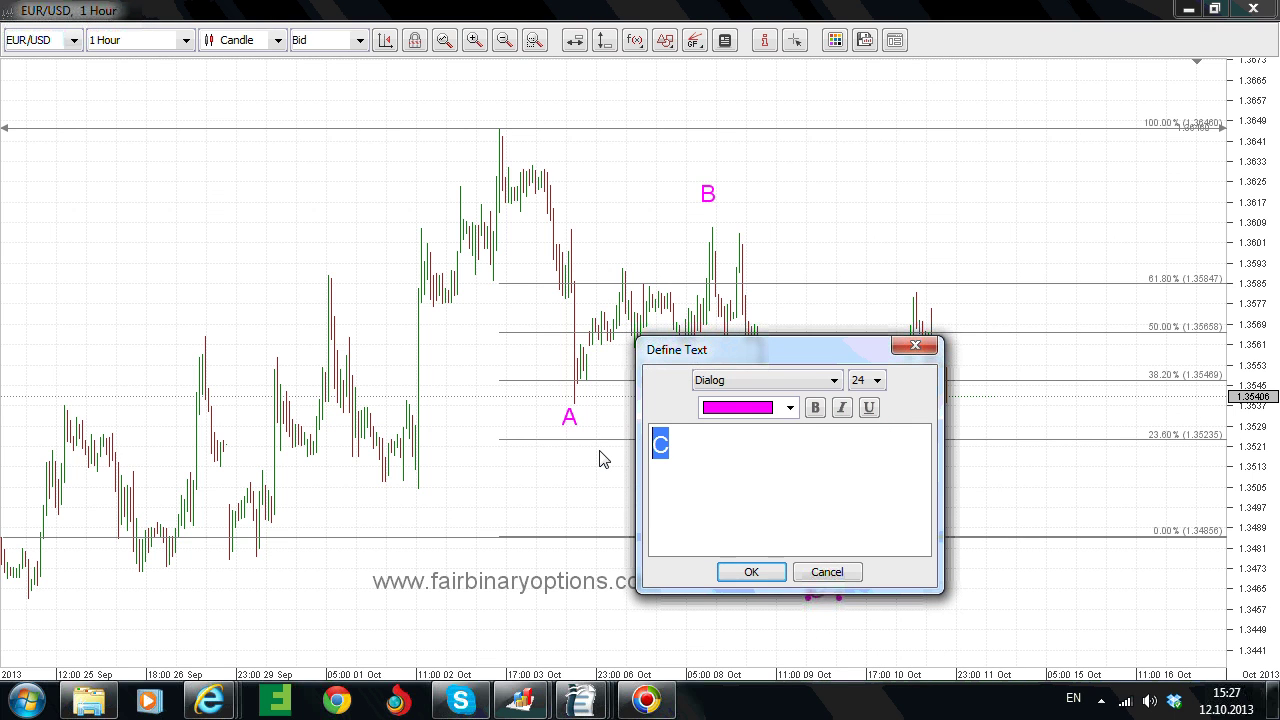
left_click(789, 407)
left_click(728, 88)
left_click(868, 407)
left_click_drag(672, 446, 643, 443)
type("A")
left_click(762, 573)
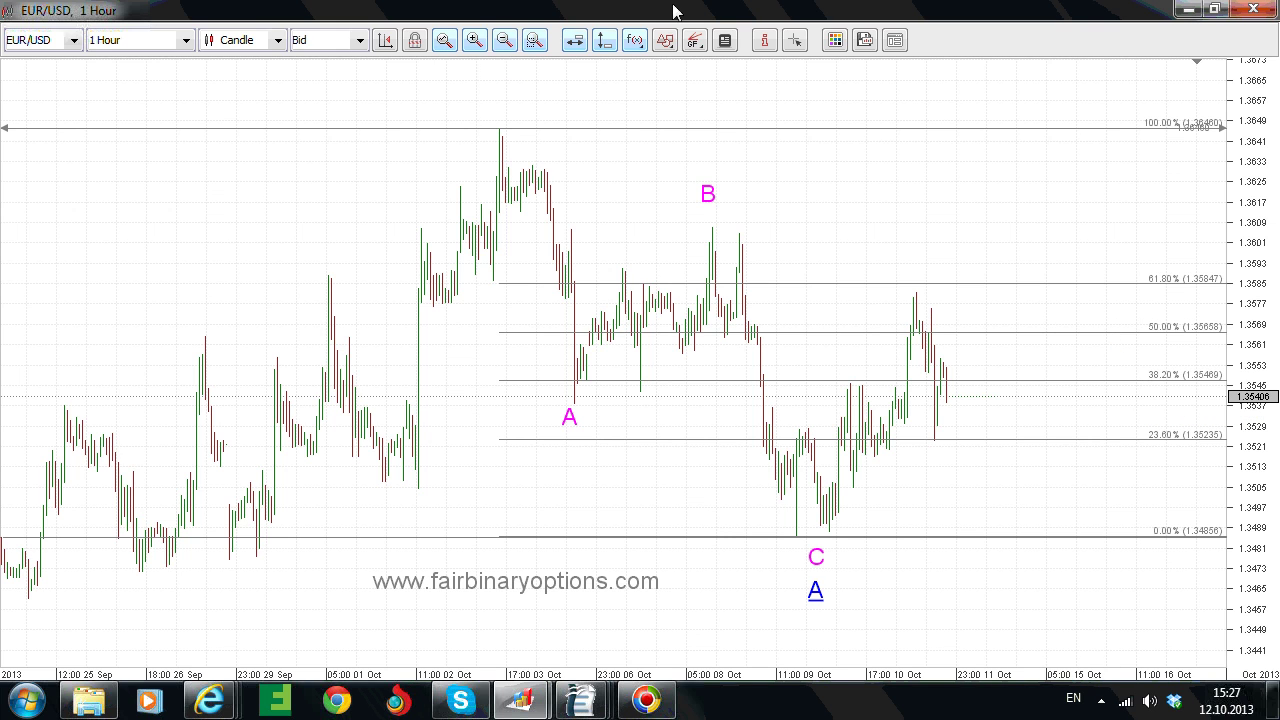
Draw a rectangle target box just above the 61.8% level, right of the latest candles
left_click(665, 40)
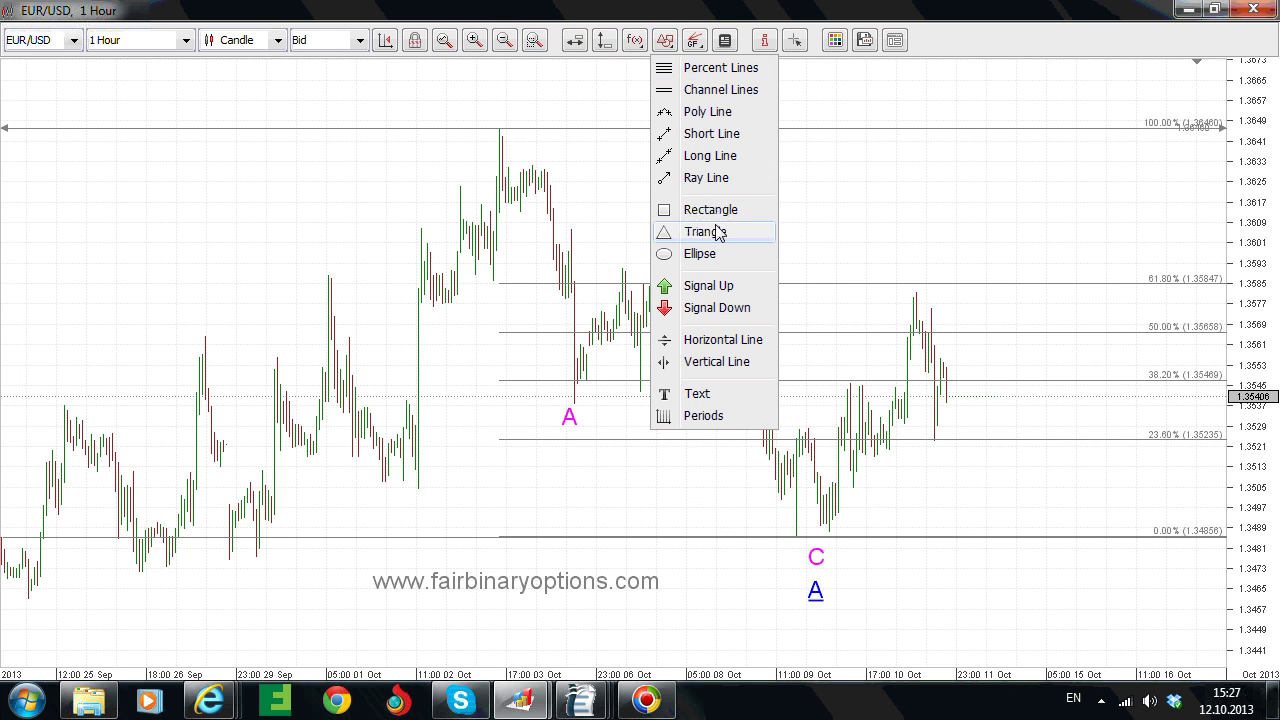
left_click(711, 209)
left_click_drag(986, 283, 1117, 294)
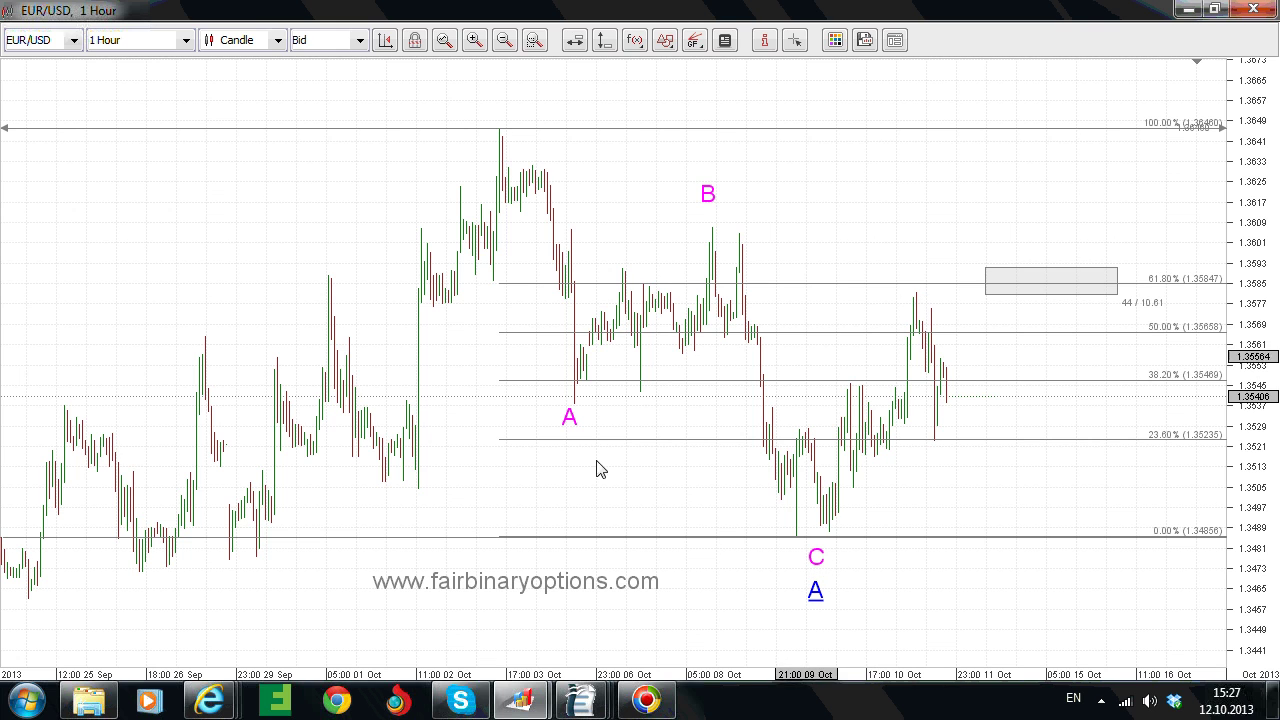
Clone the magenta A and place the copy above the latest peak
right_click(570, 410)
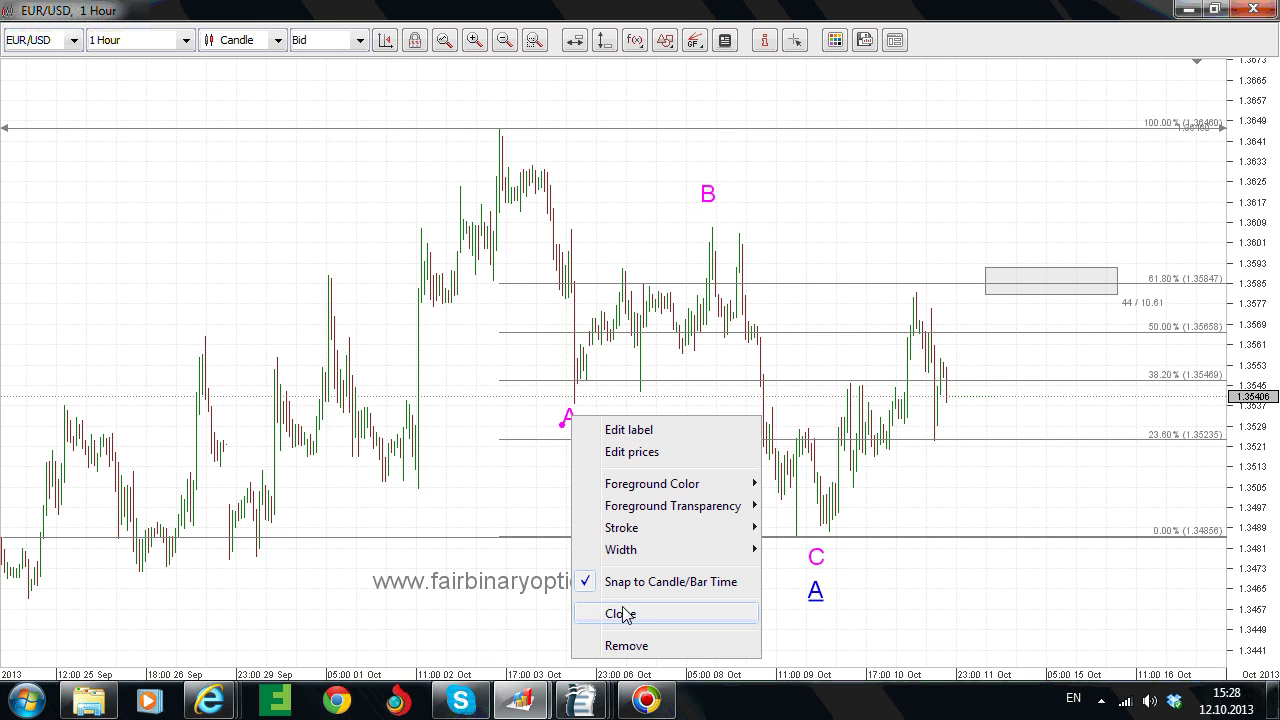
left_click(628, 612)
left_click_drag(571, 420, 657, 372)
left_click_drag(797, 302, 903, 272)
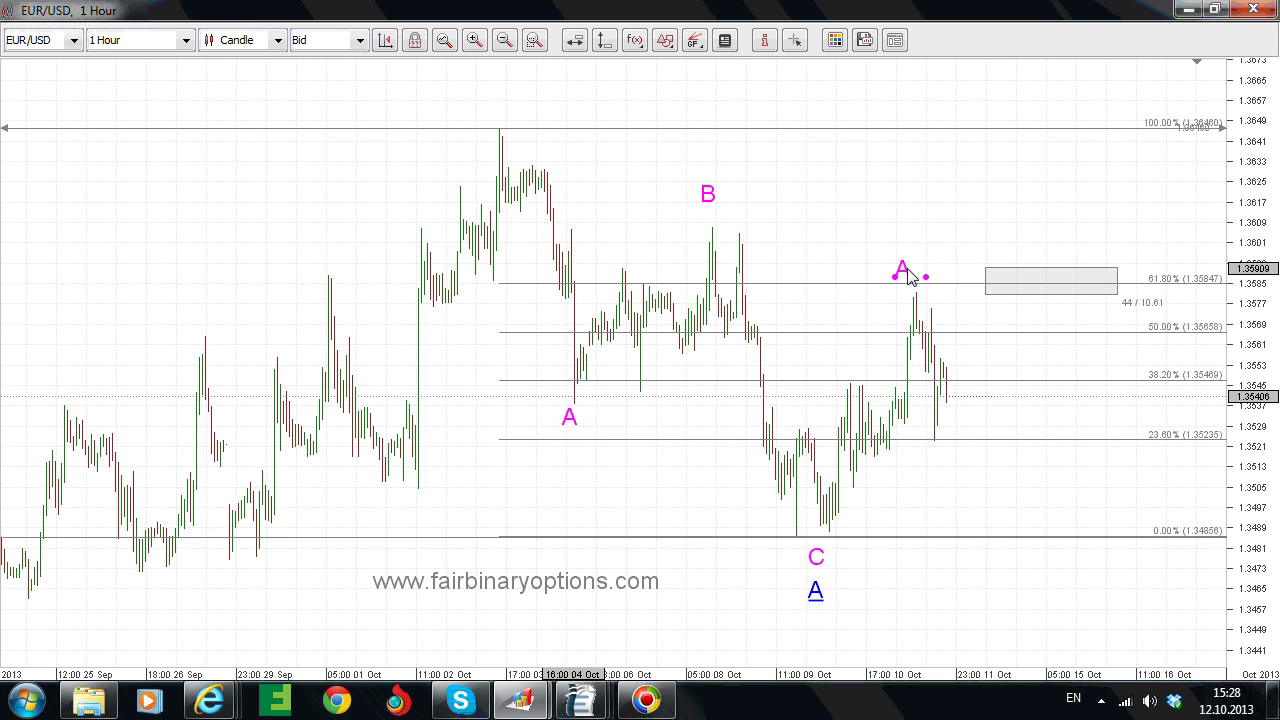
right_click(905, 275)
left_click(974, 263)
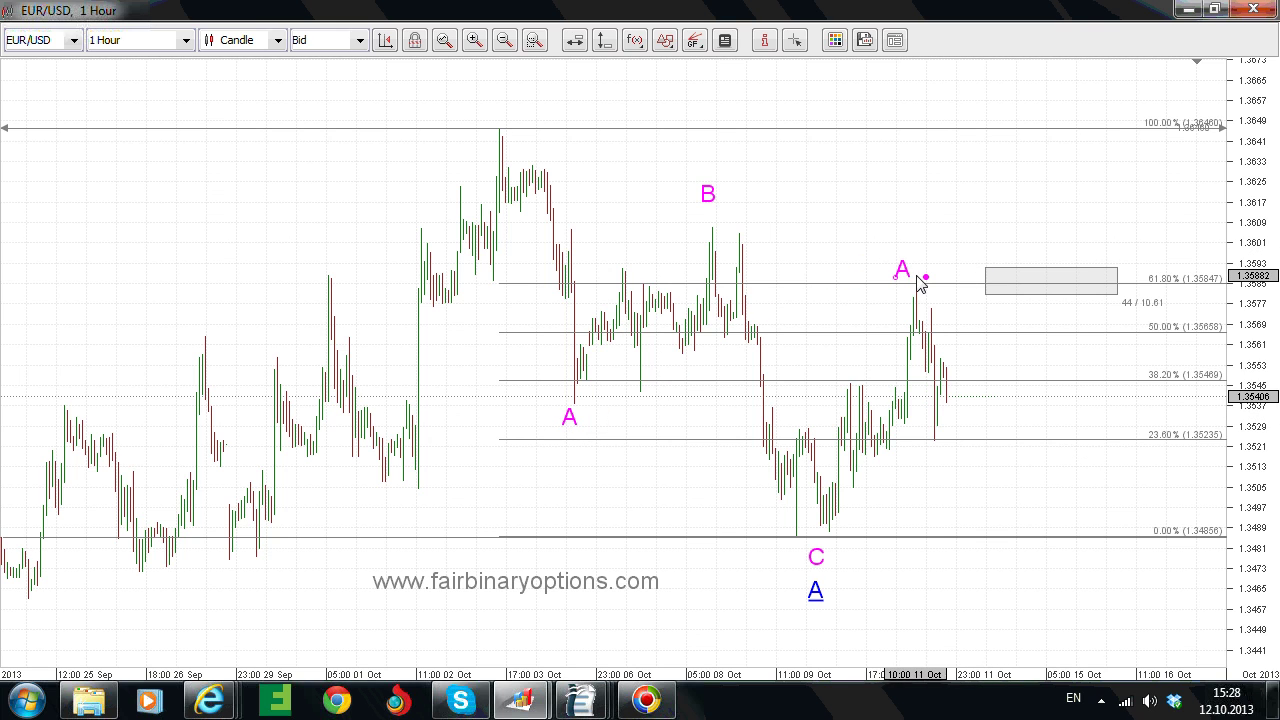
left_click(726, 203)
Clone B to below the latest pullback low and C to above the target box
right_click(712, 190)
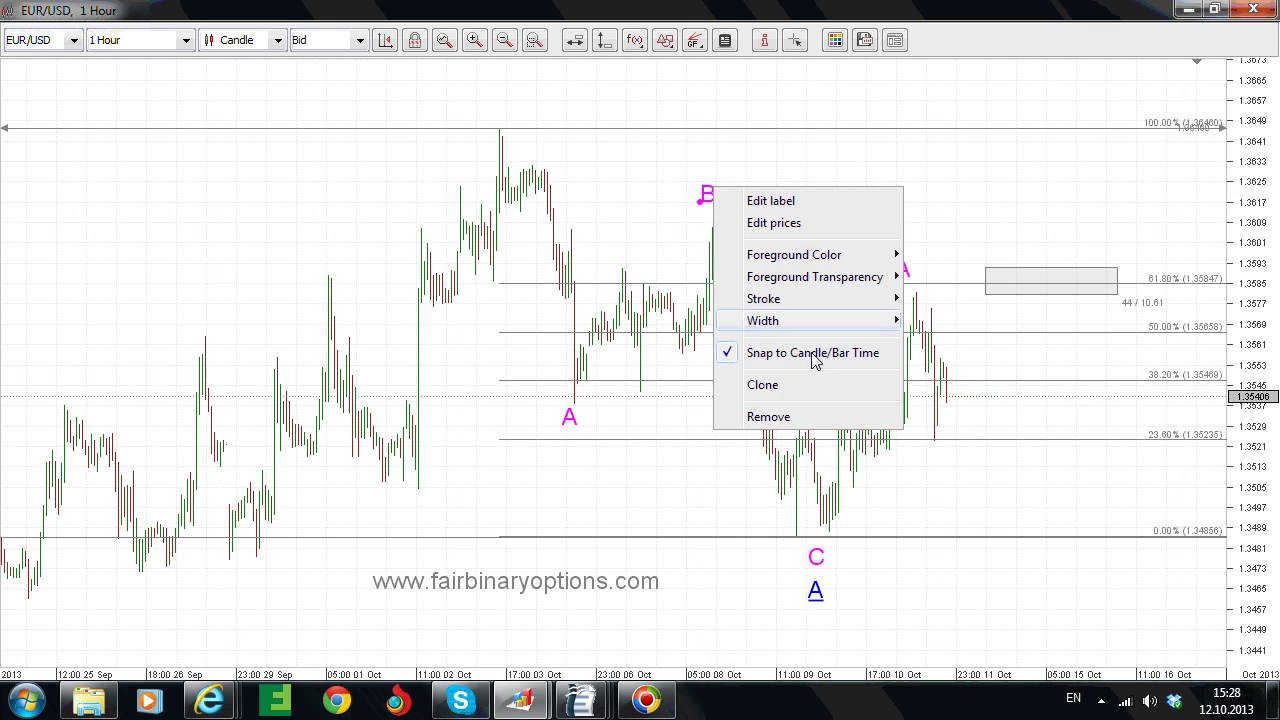
left_click(814, 380)
mouse_move(729, 206)
left_mouse_down()
mouse_move(954, 481)
mouse_move(964, 474)
left_mouse_up()
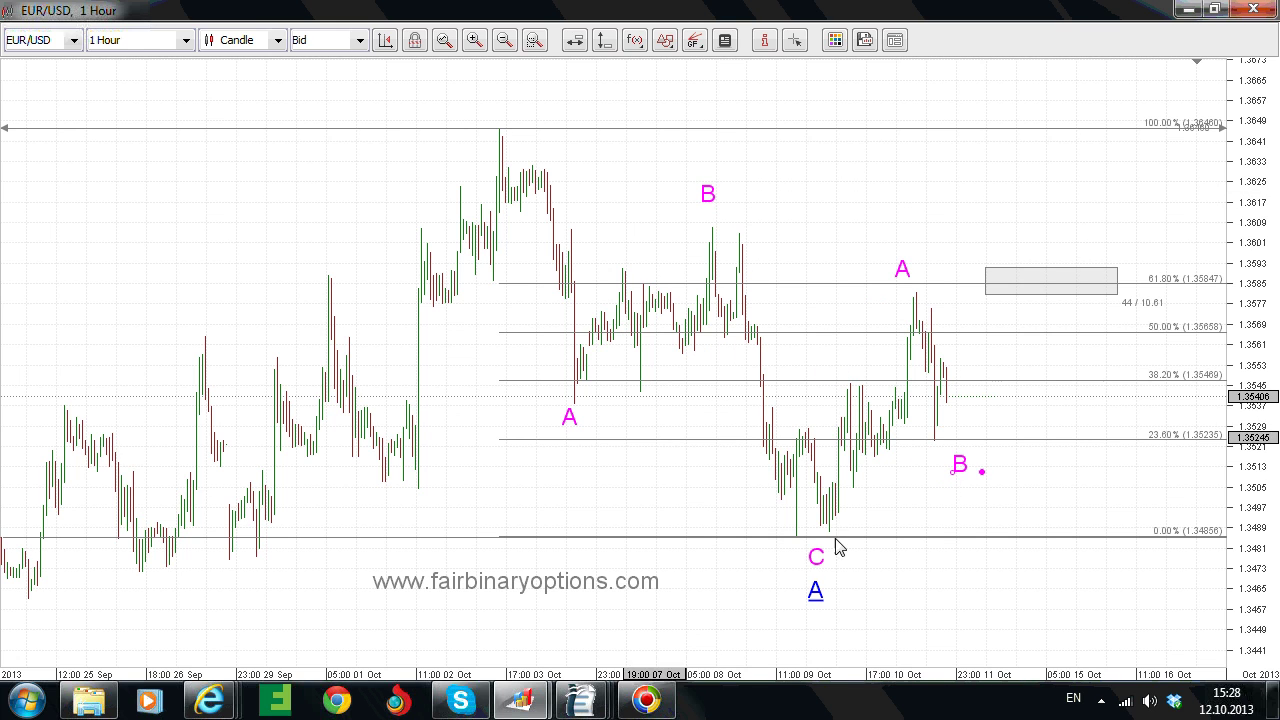
left_click(817, 562)
right_click(817, 562)
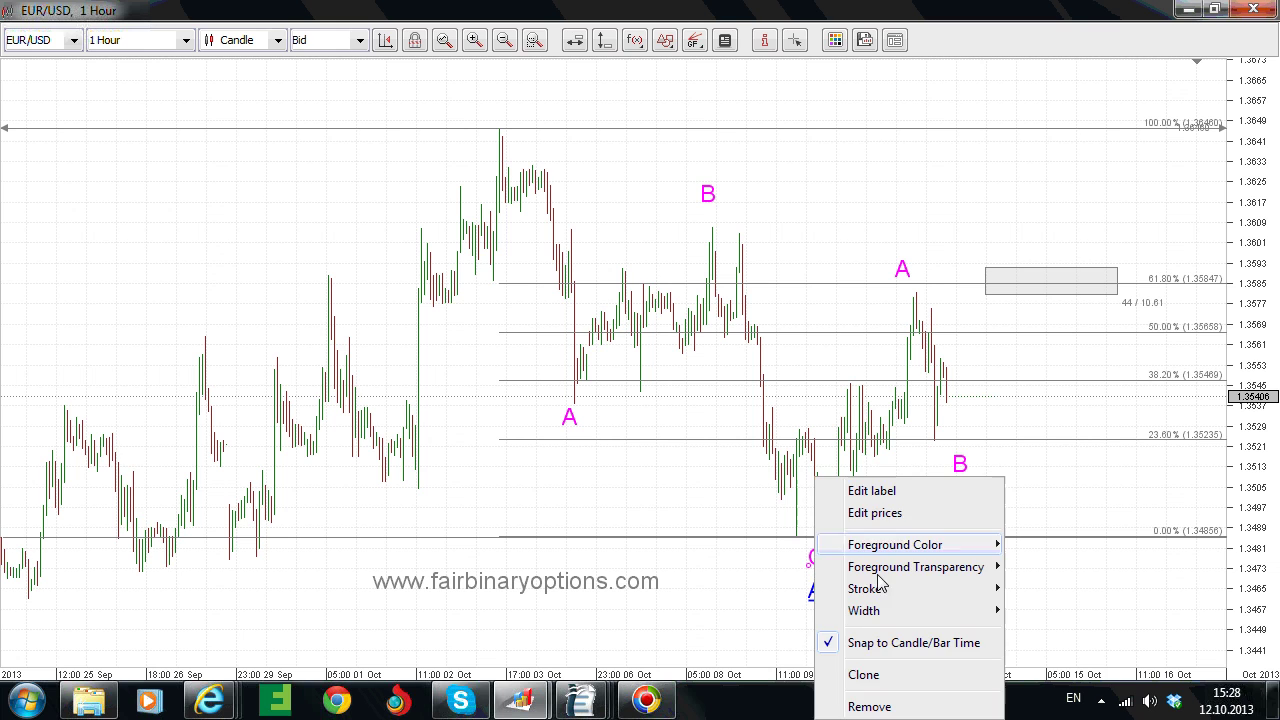
left_click(875, 675)
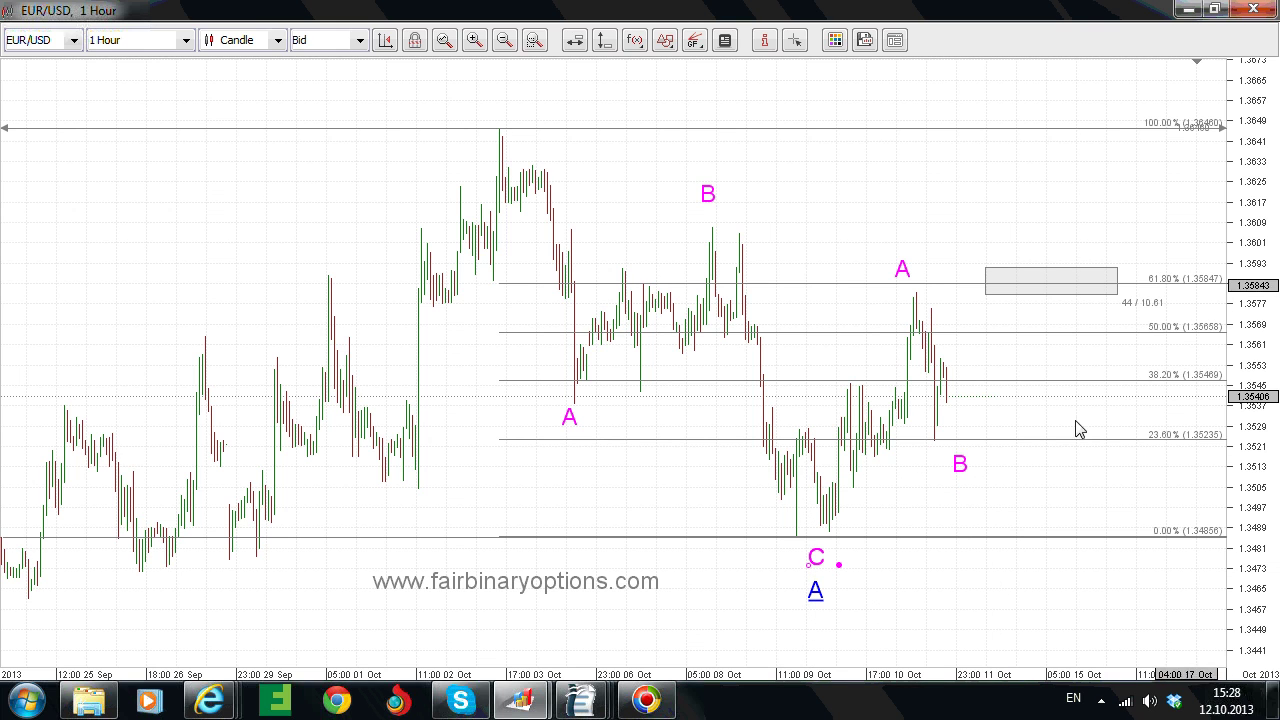
mouse_move(817, 565)
left_mouse_down()
mouse_move(1074, 285)
mouse_move(1056, 247)
left_mouse_up()
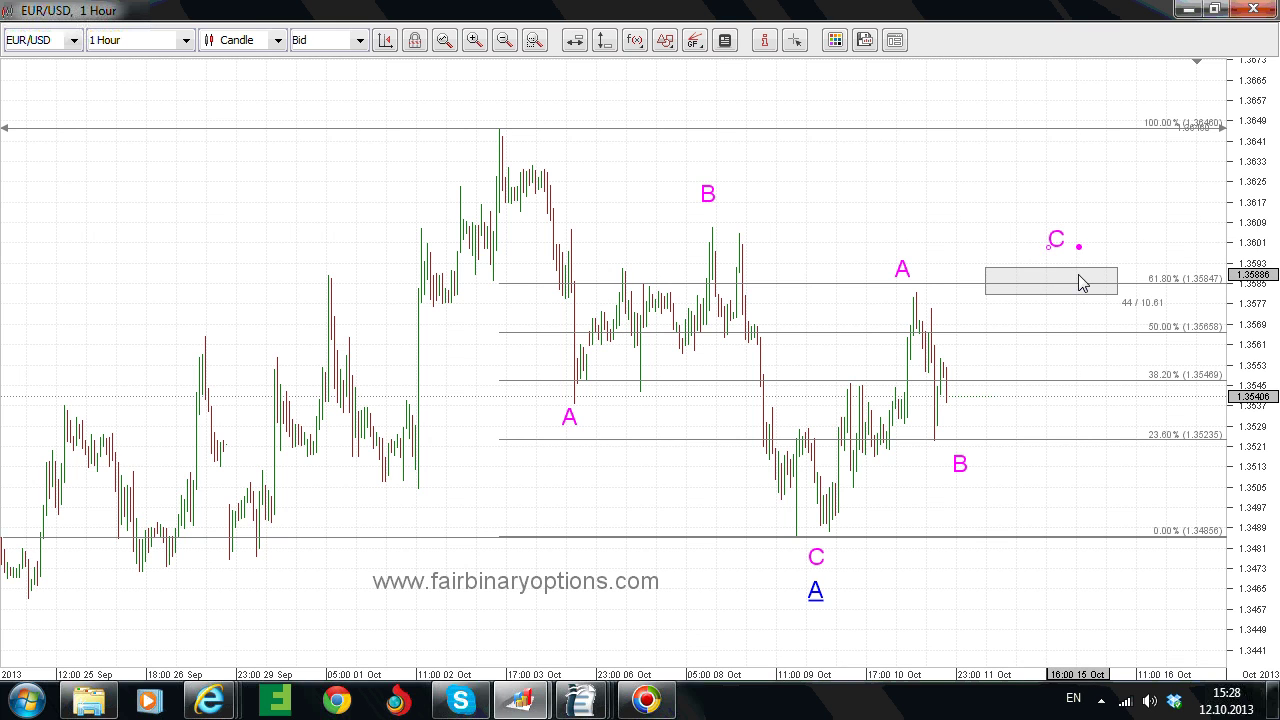
left_click(1037, 243)
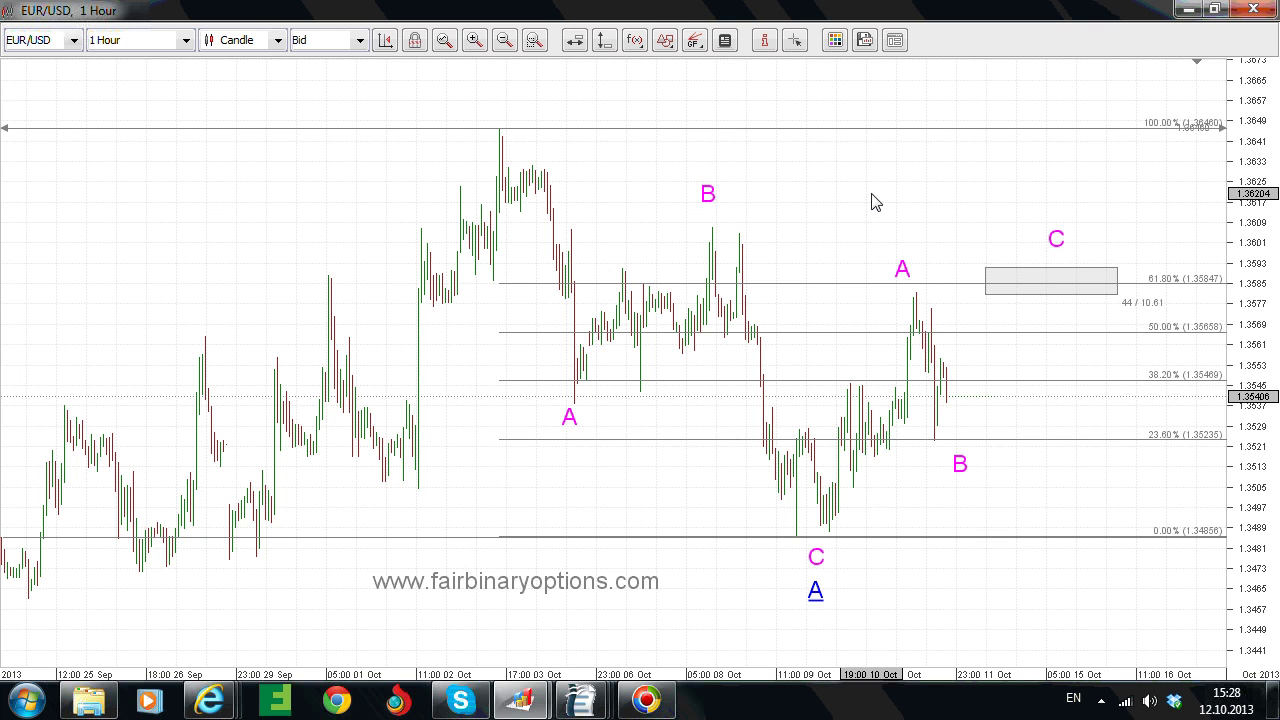
Place three green Signal Up arrows right of the last candles, between the 50% and 38.2% levels
left_click(665, 40)
left_click(716, 288)
left_click(960, 353)
left_click(665, 40)
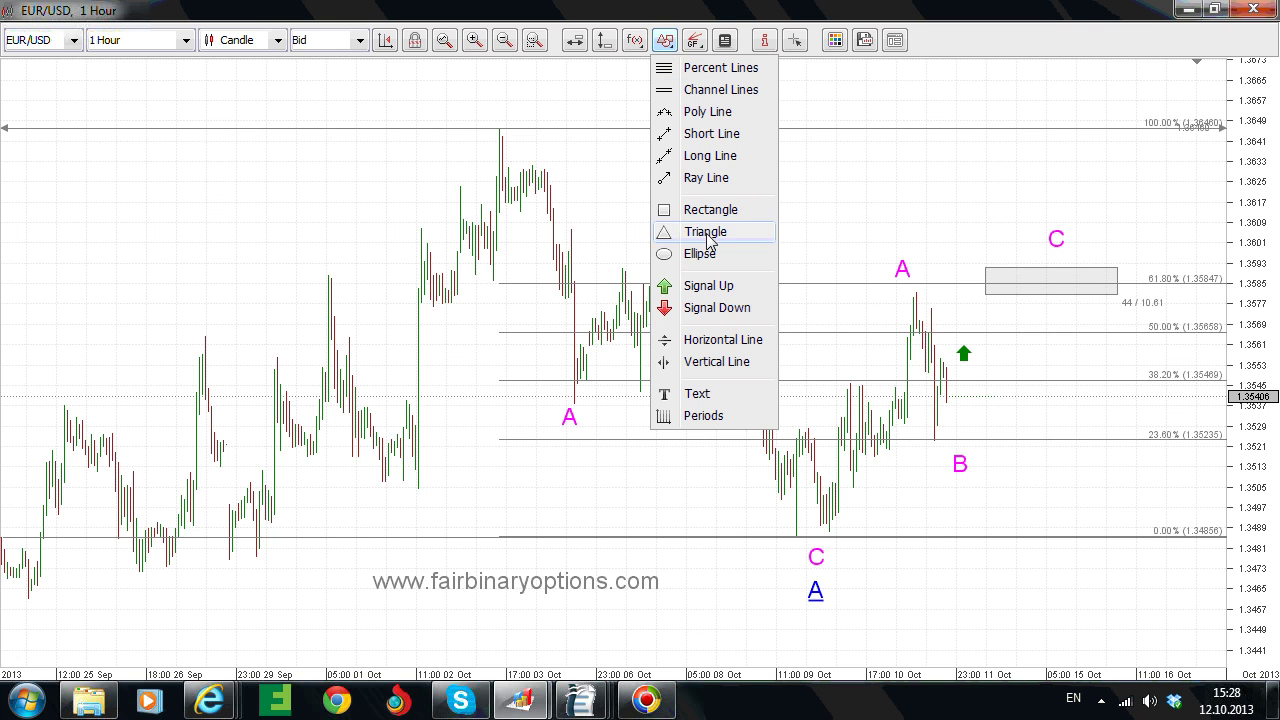
left_click(700, 290)
left_click(981, 356)
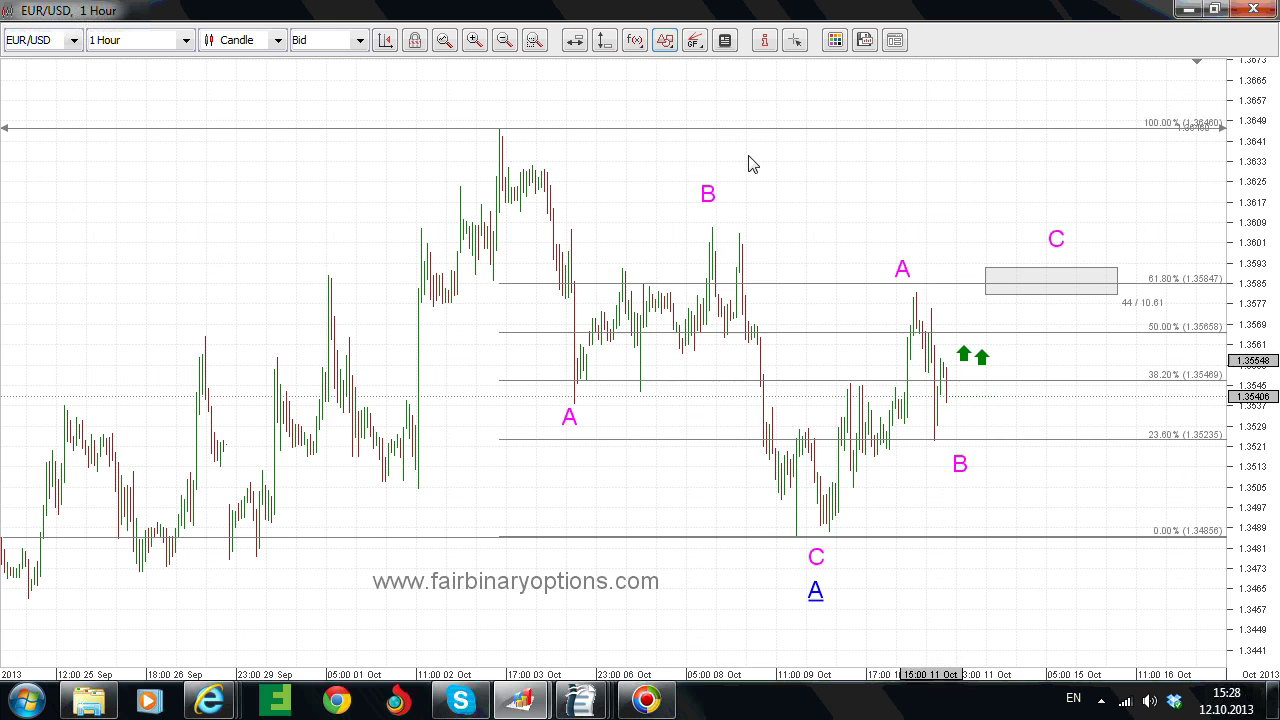
left_click(665, 40)
left_click(680, 288)
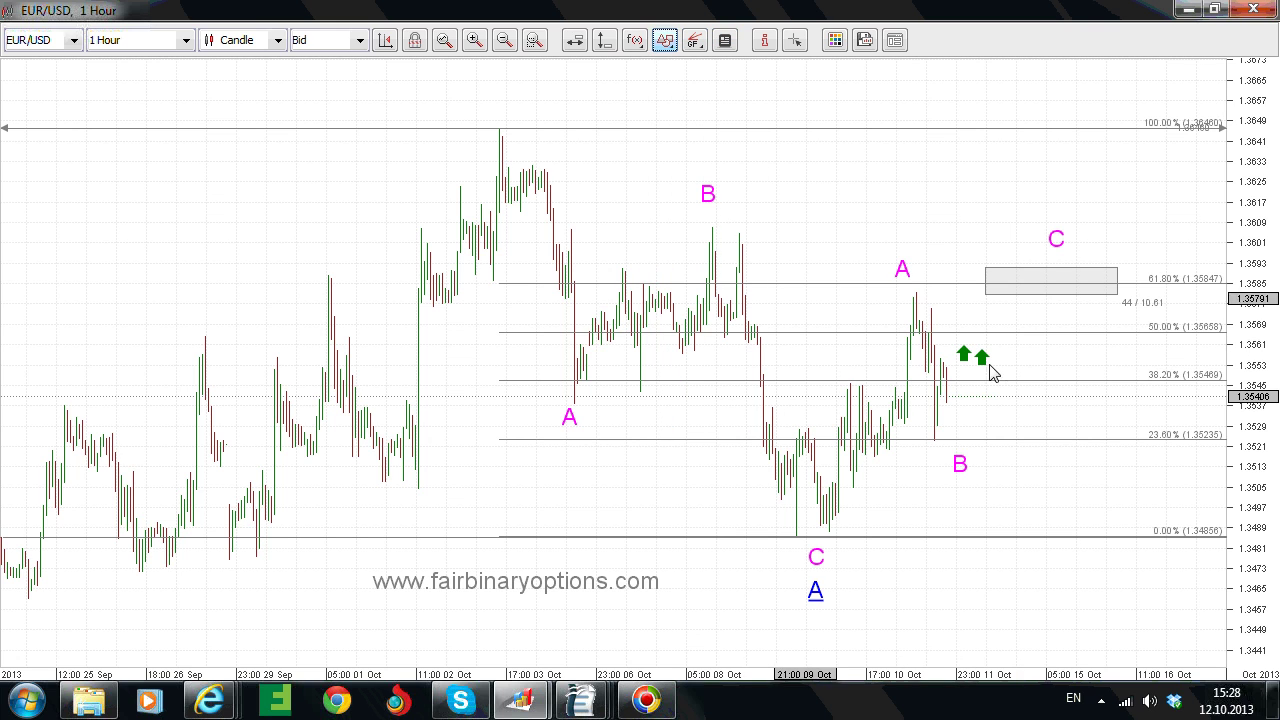
left_click(1000, 358)
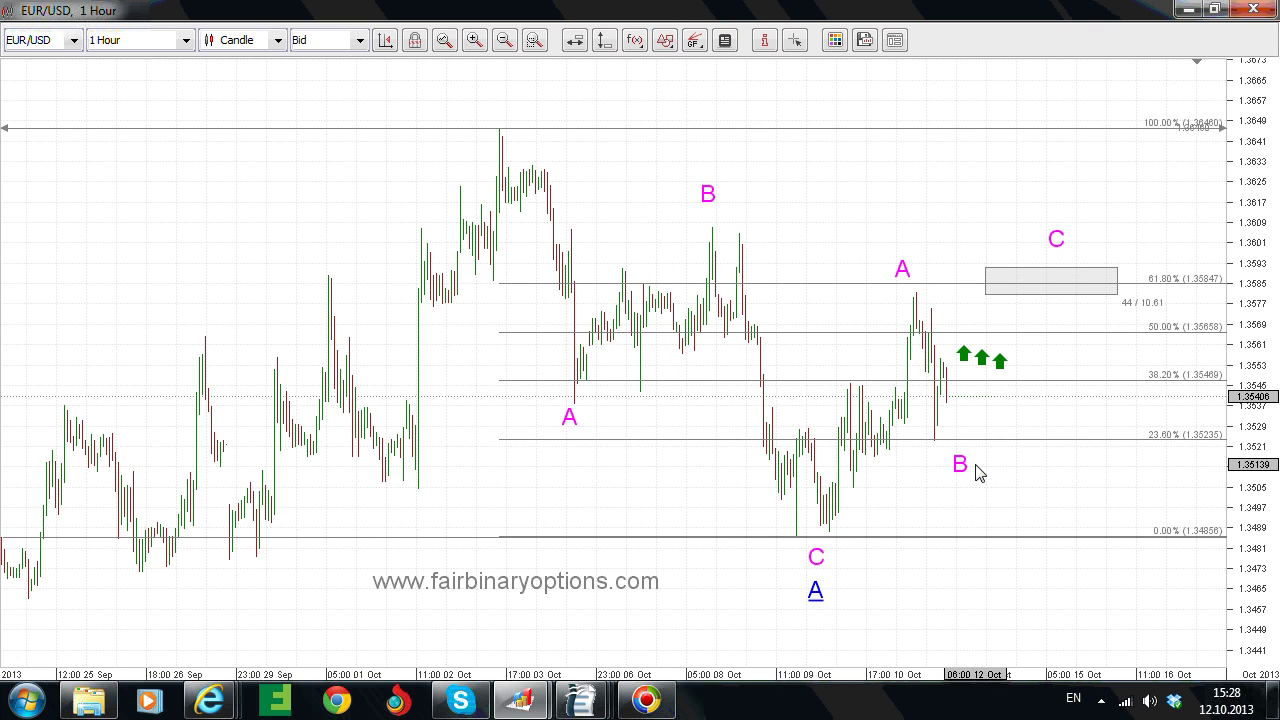
Add a text note reading 'buying calls for short term expiration date' on the chart
left_click(668, 42)
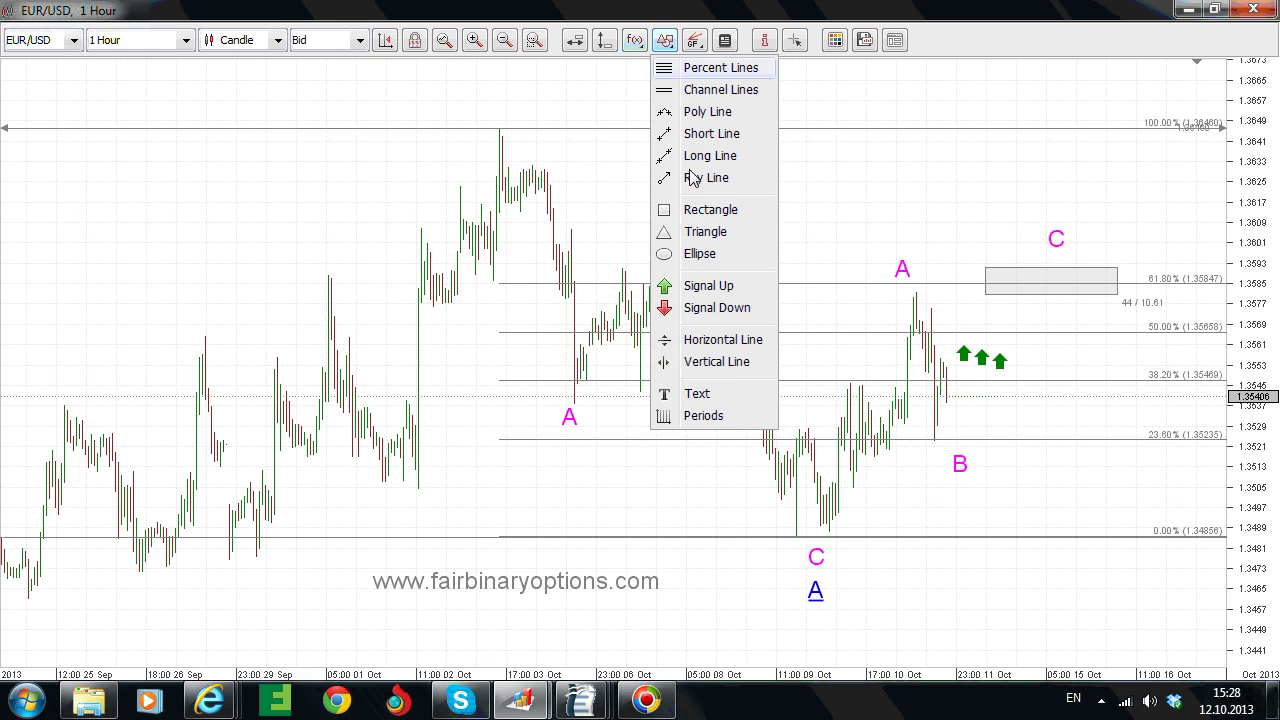
left_click(697, 394)
left_click(914, 512)
type("buy")
key("ctrl+a")
key("End")
type("ing calls for short")
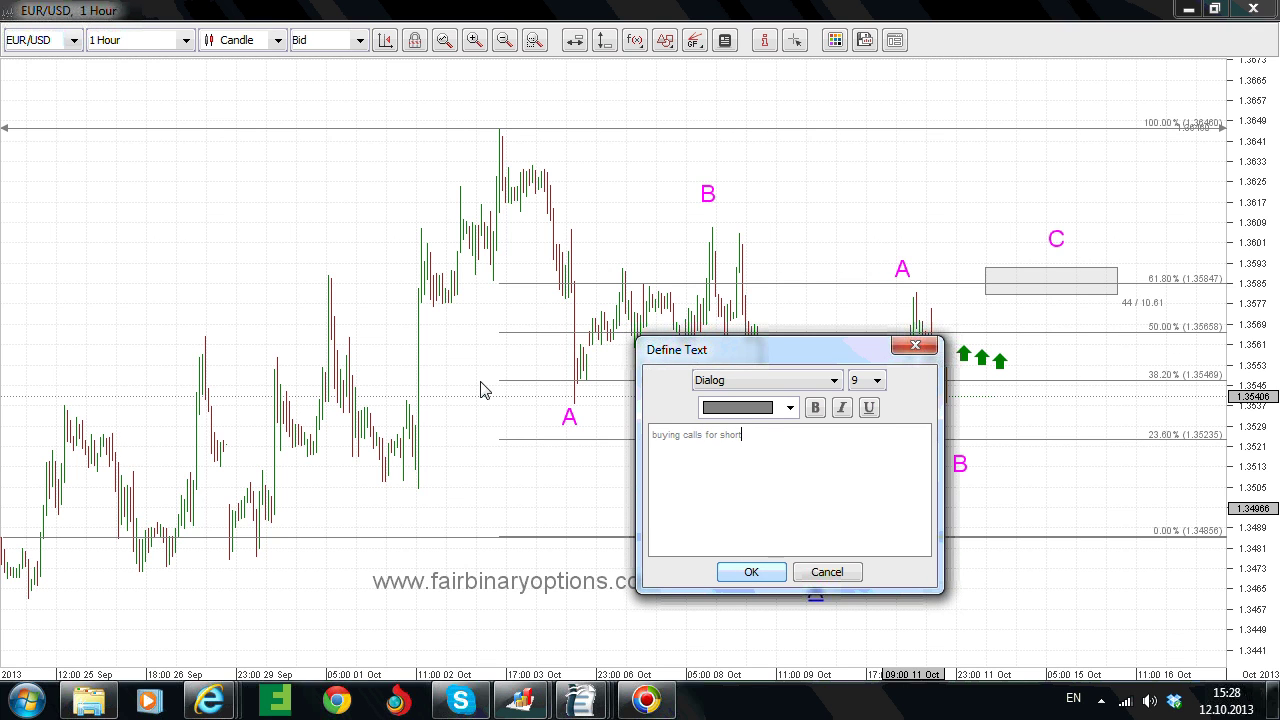
type(" term expiration date")
Make the note size 18 in a dark colour and move it left below the latest B
left_click(876, 380)
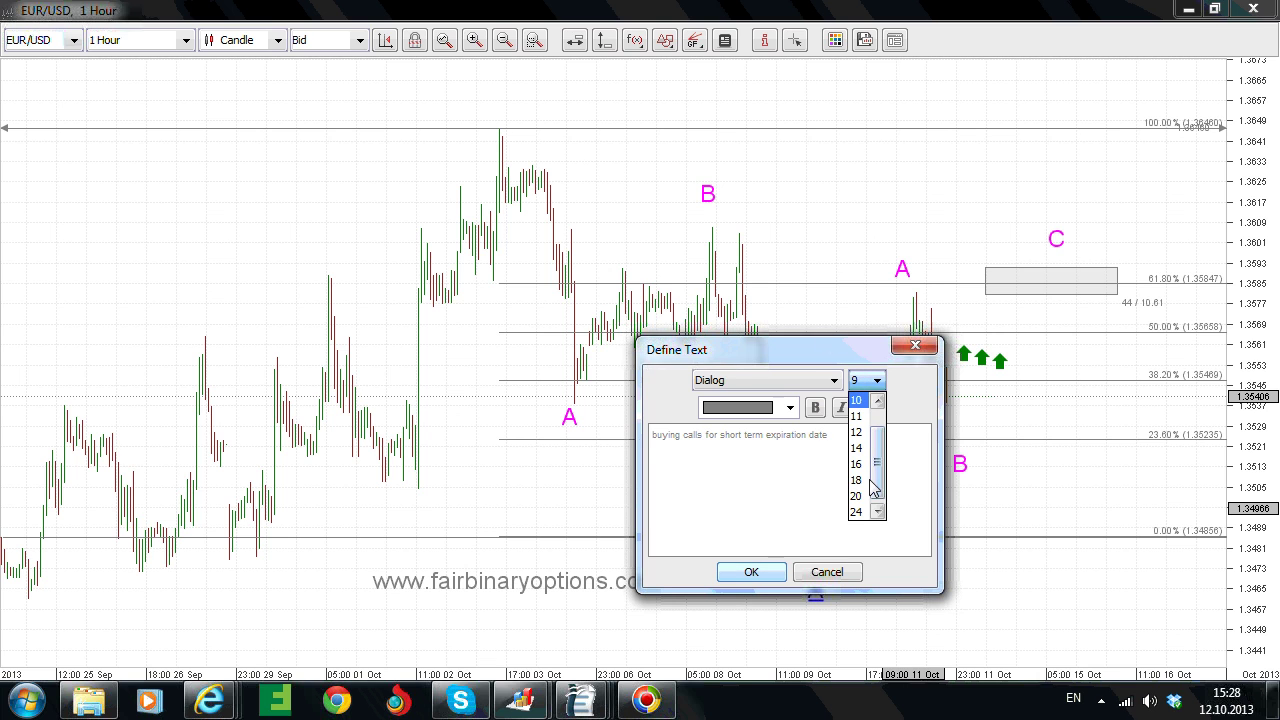
left_click(857, 480)
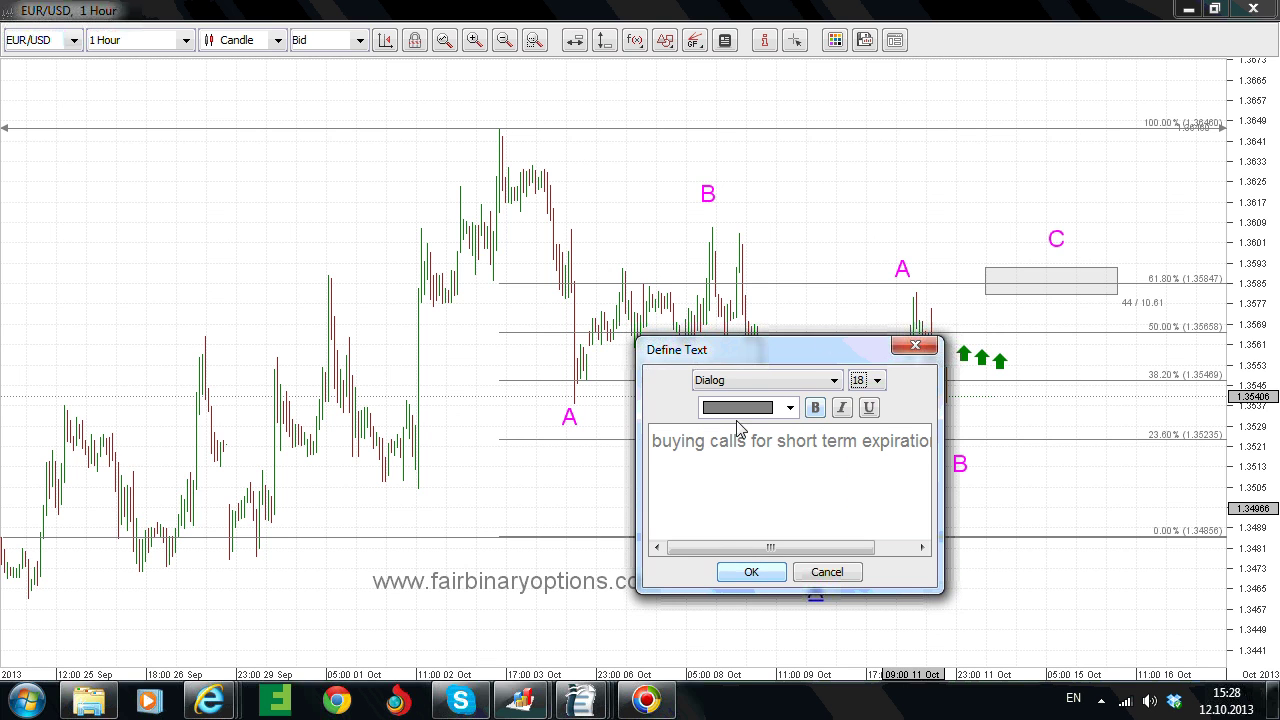
left_click_drag(657, 452, 989, 463)
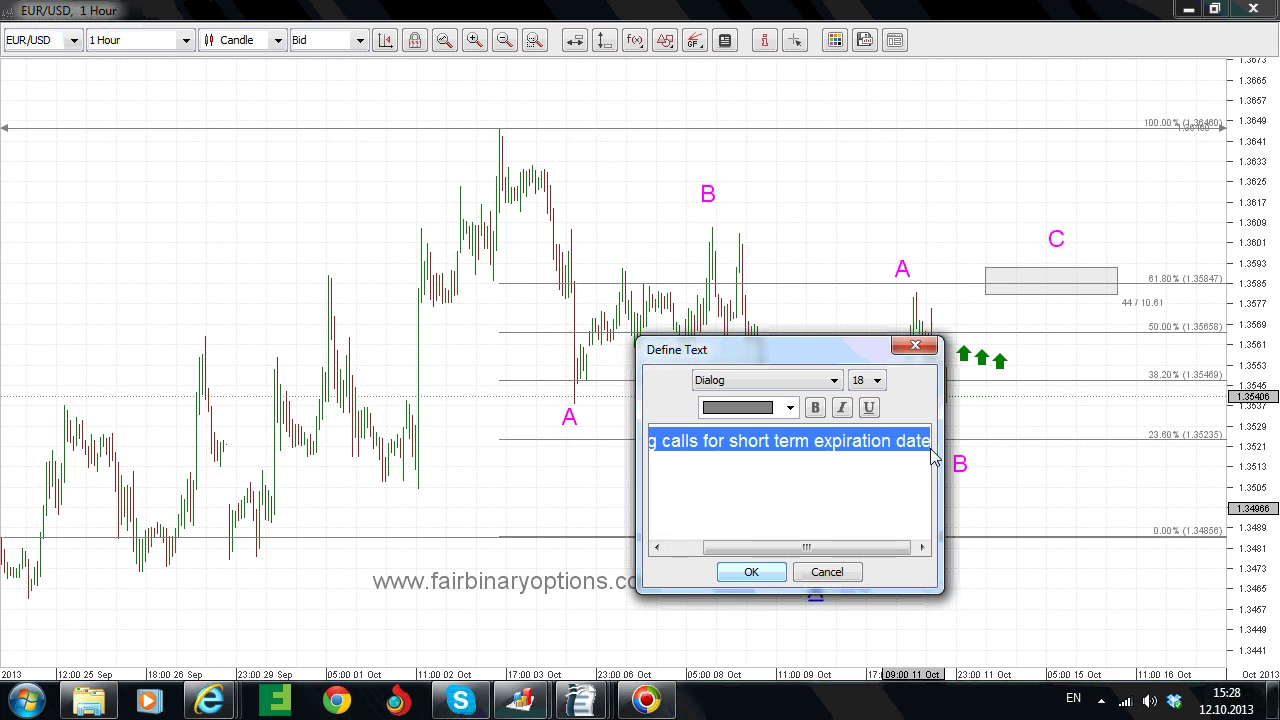
left_click(790, 408)
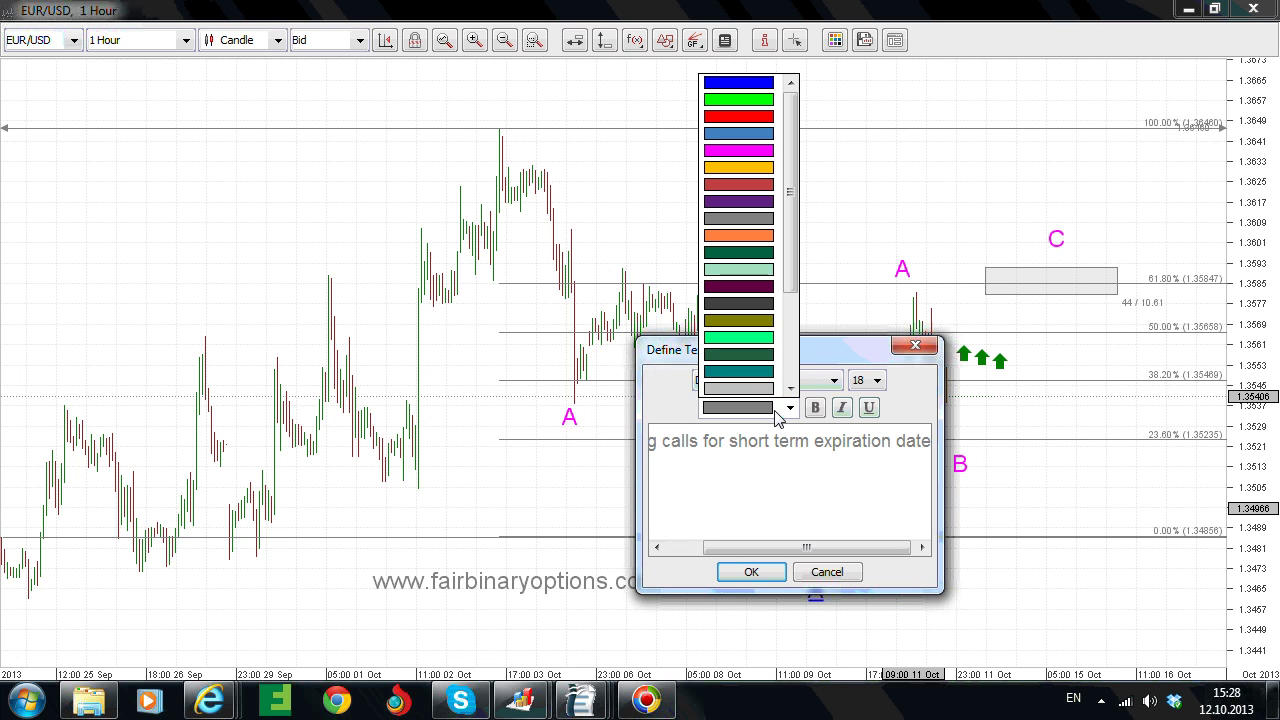
left_click(748, 304)
left_click(775, 573)
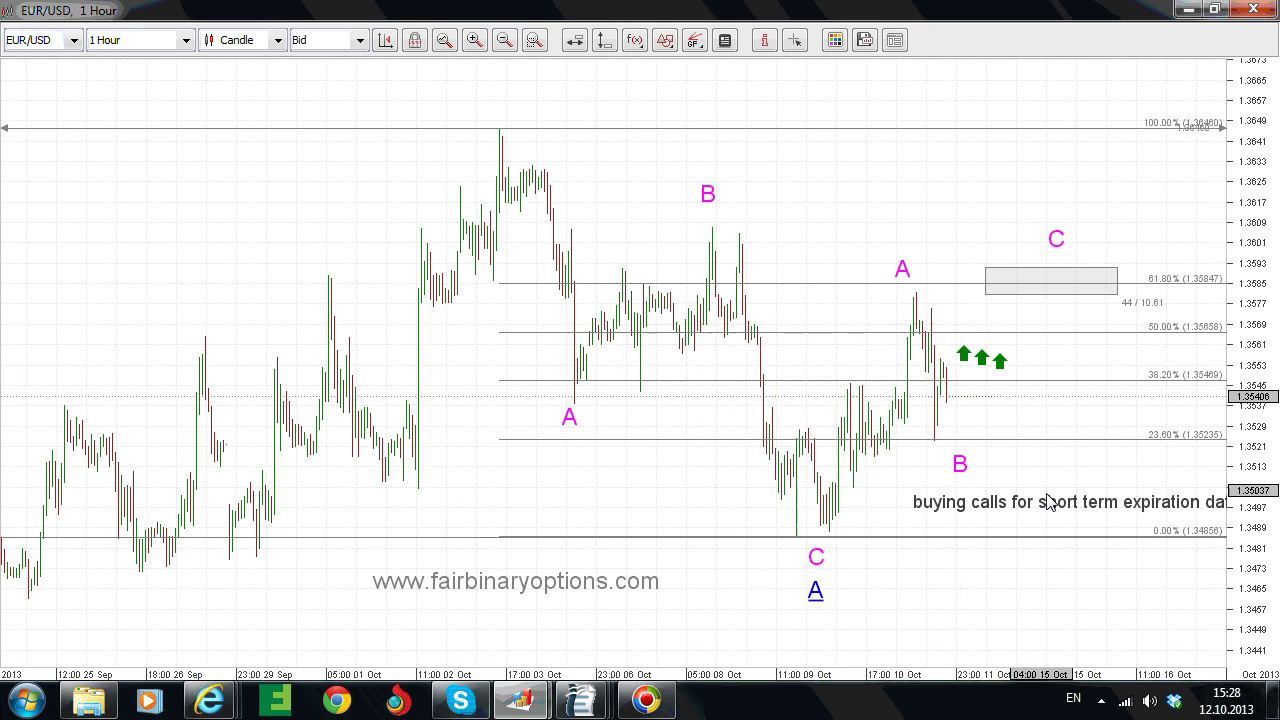
left_click_drag(1070, 508, 940, 505)
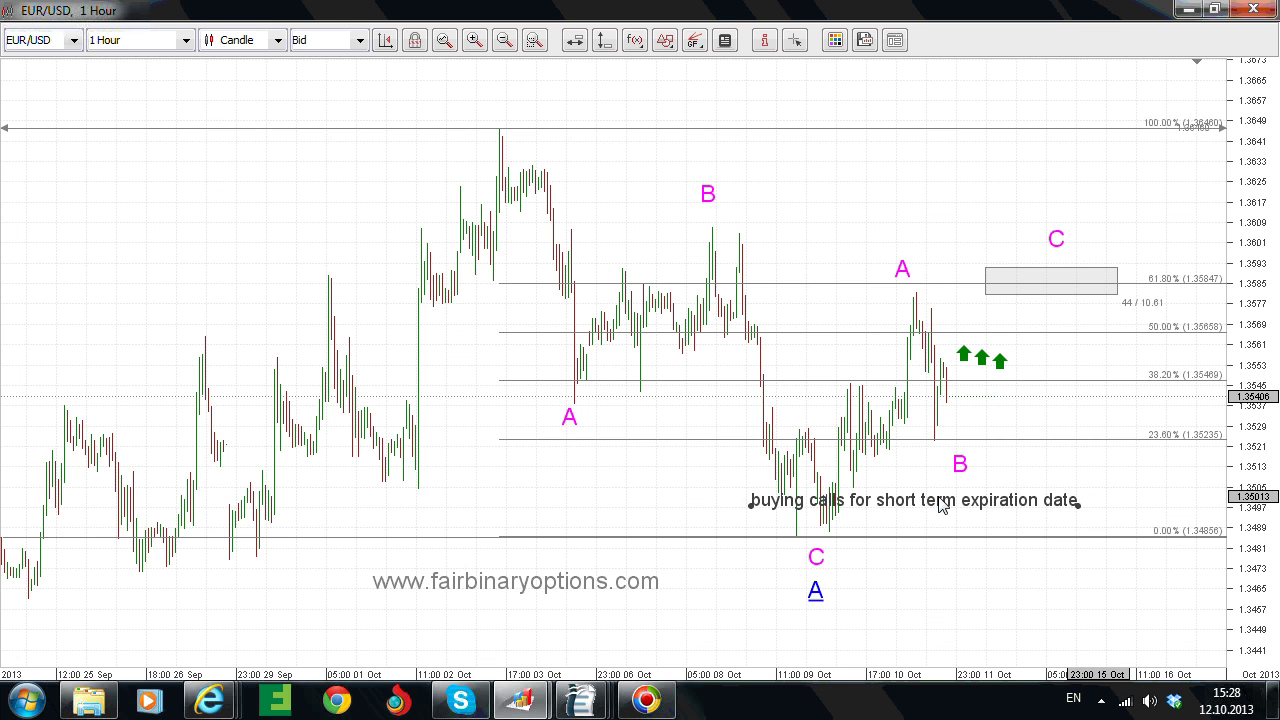
Clone the blue underlined A above the upper-right magenta C and change its text to B
left_click(510, 195)
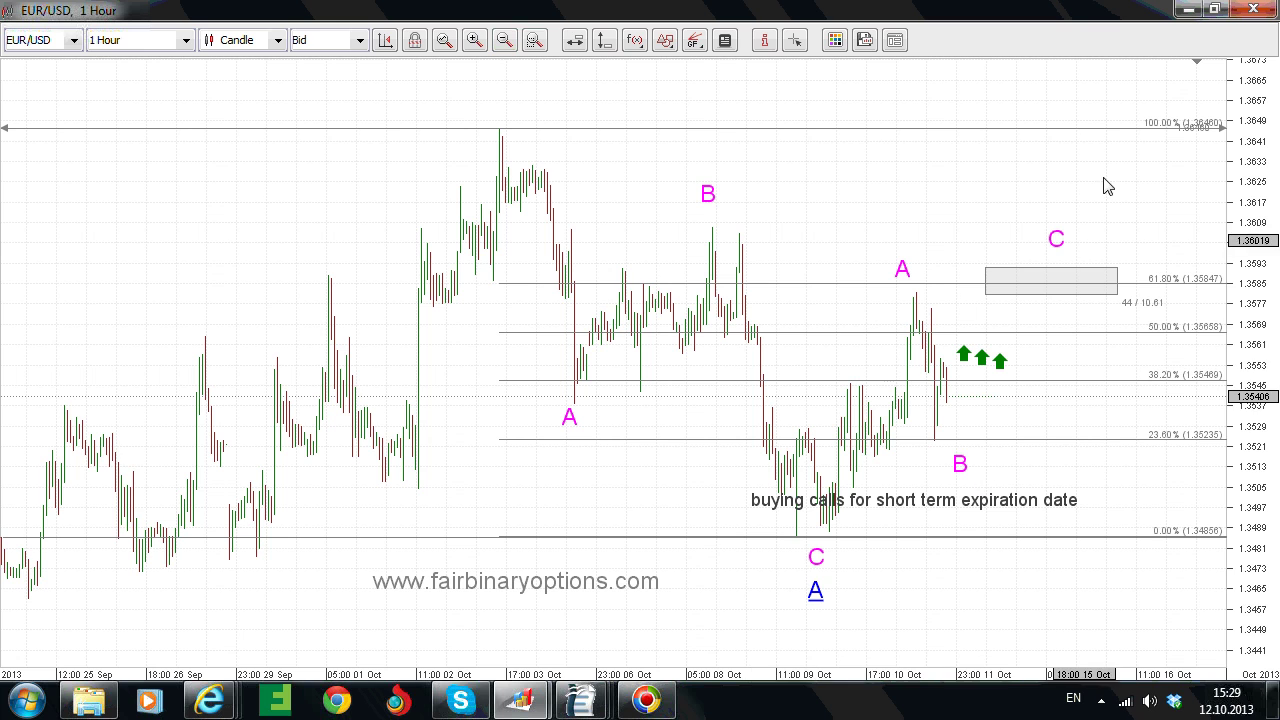
left_click(818, 591)
right_click(818, 593)
left_click(878, 651)
mouse_move(838, 597)
left_mouse_down()
mouse_move(1112, 198)
mouse_move(1066, 197)
left_mouse_up()
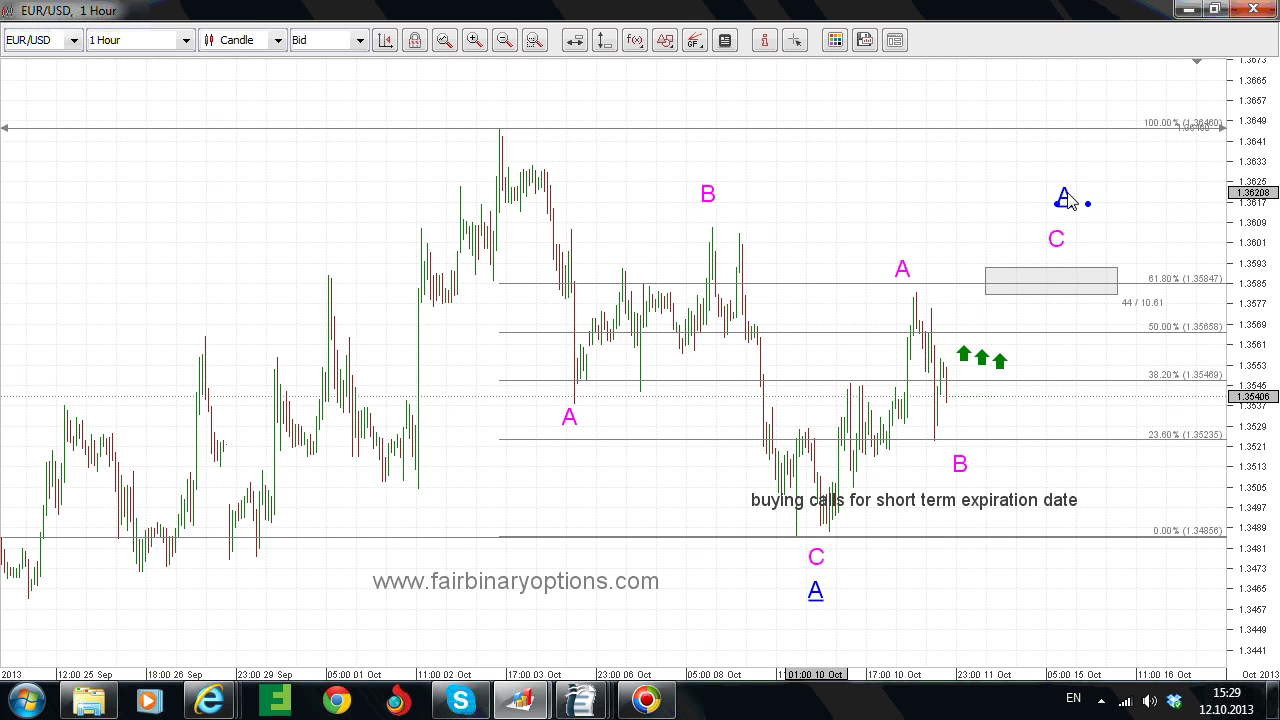
right_click(1066, 196)
left_click(1104, 206)
left_click_drag(720, 449, 623, 449)
type("B")
left_click(740, 573)
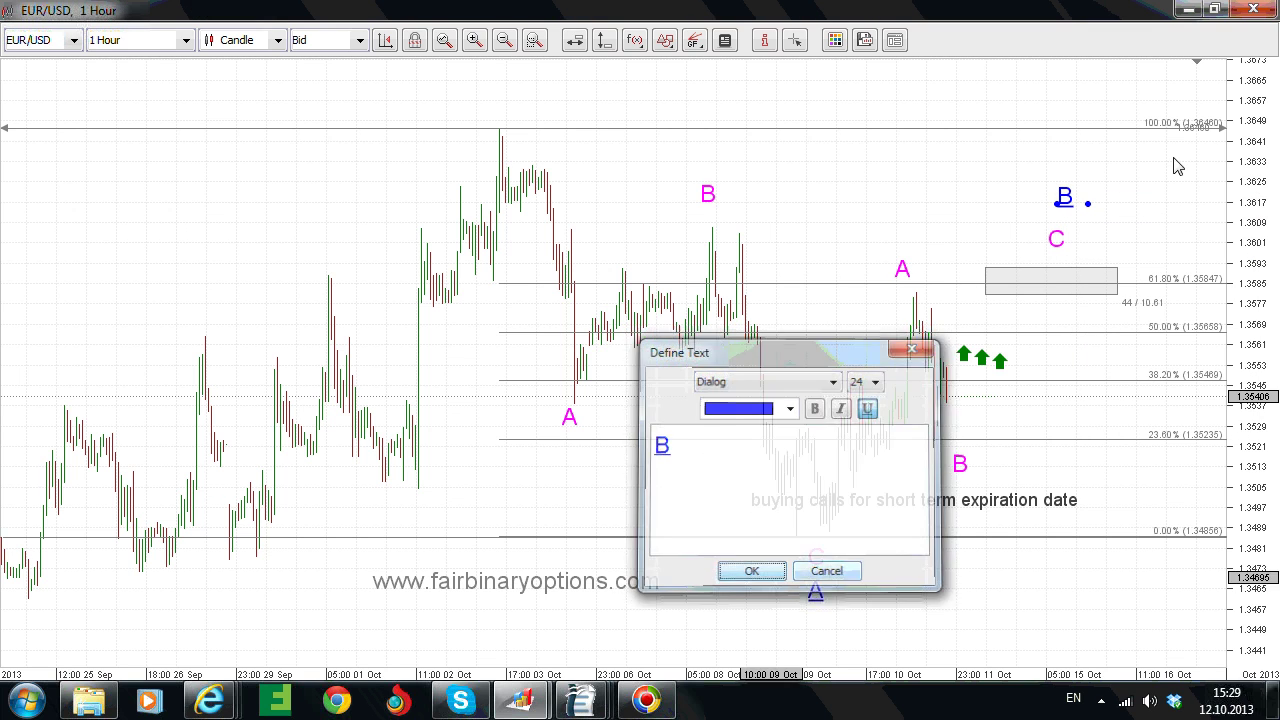
left_click(1133, 248)
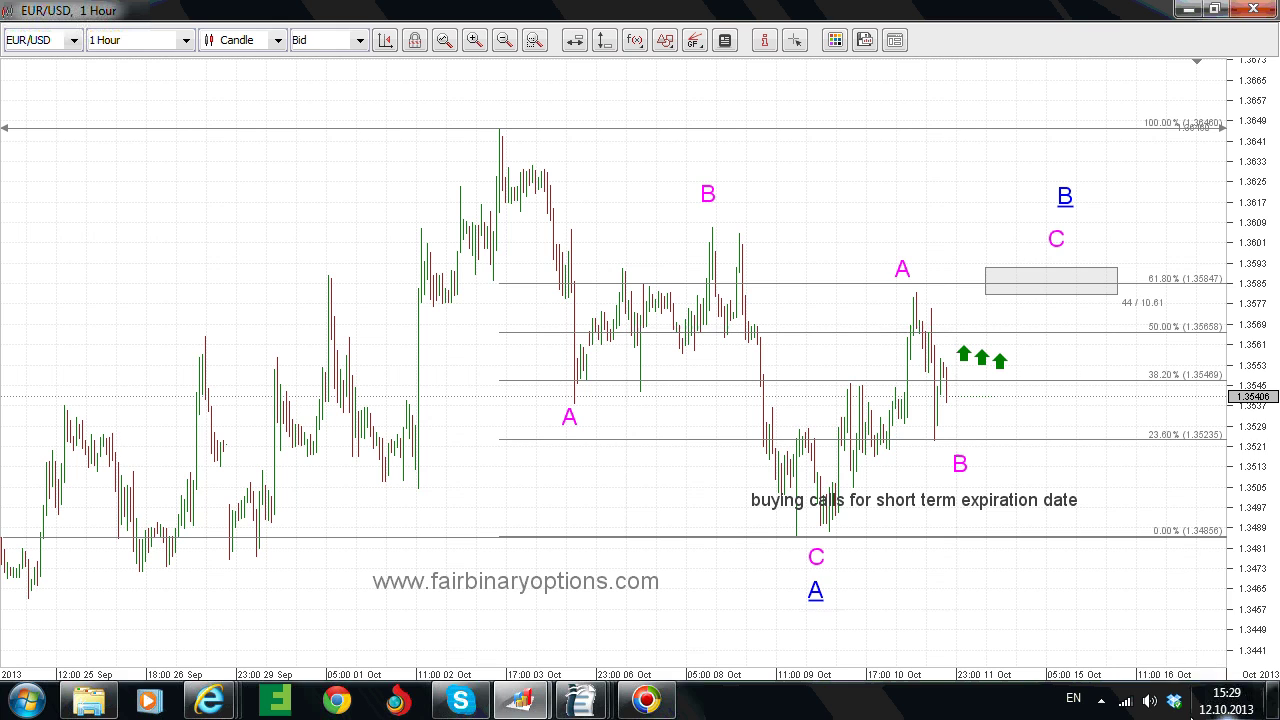